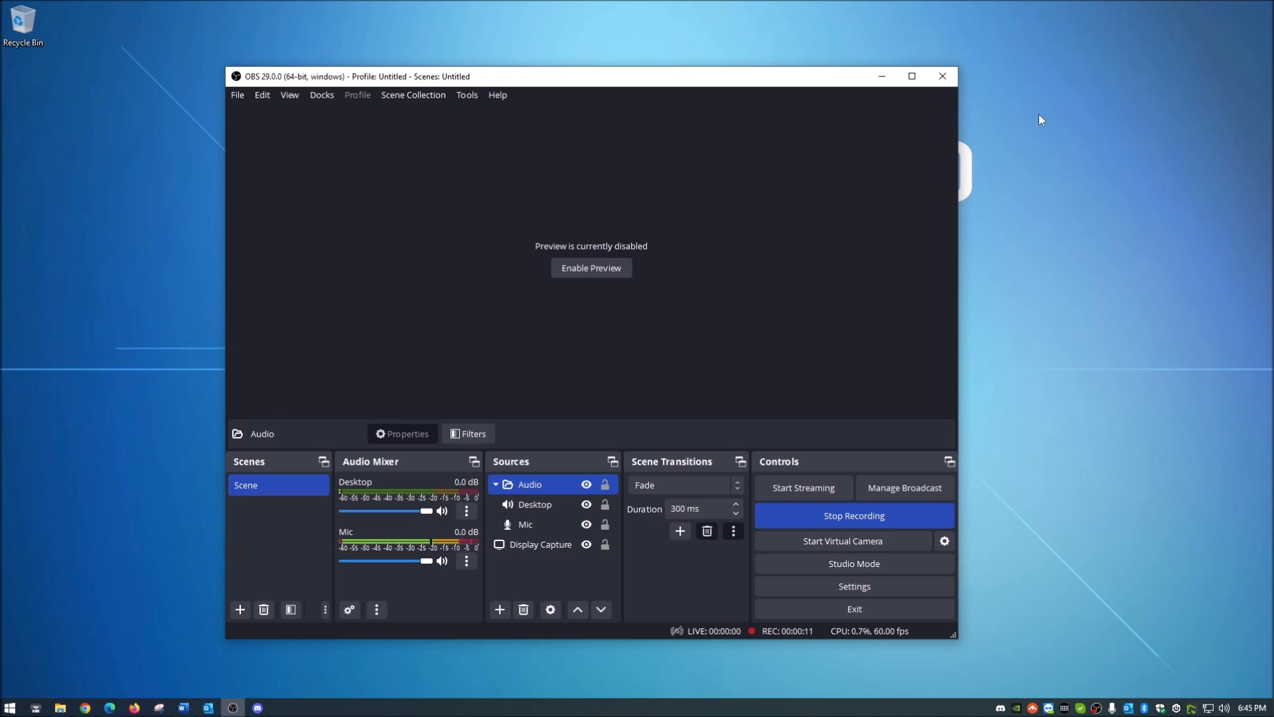
Step: Check the global audio device assignments in the audio settings, then close the settings
drag(574, 82, 574, 69)
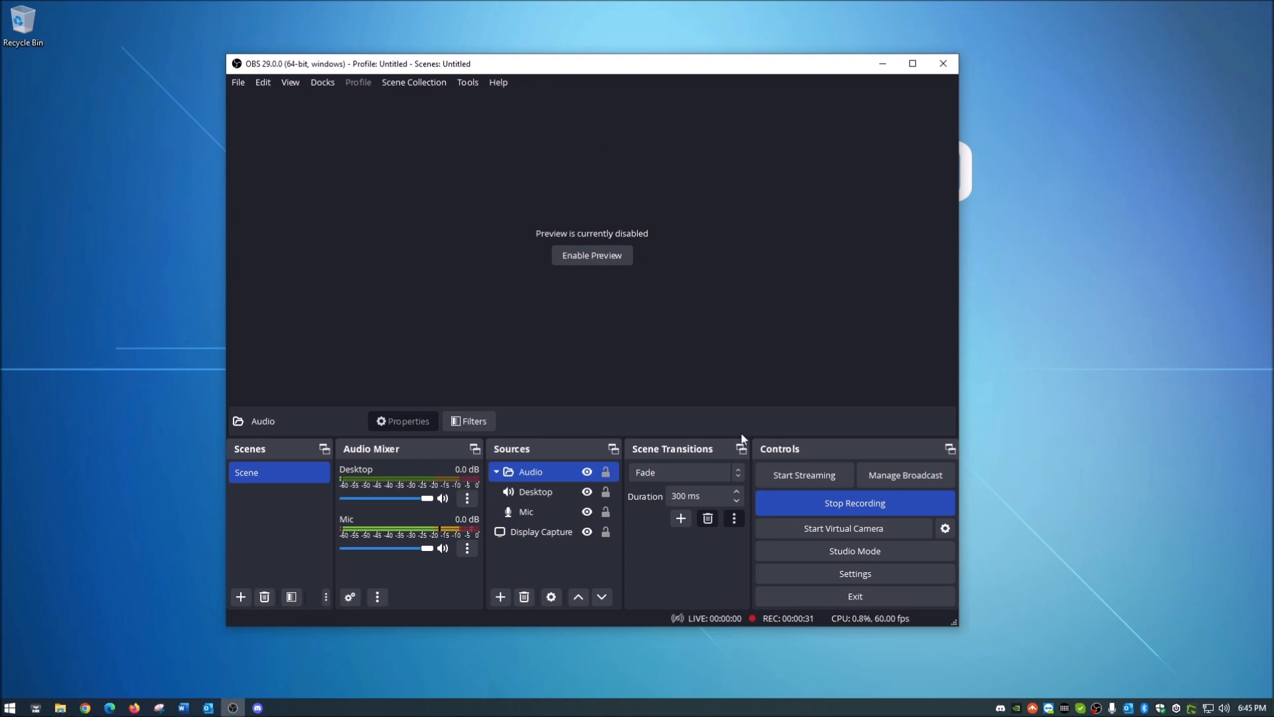
click(840, 575)
click(316, 198)
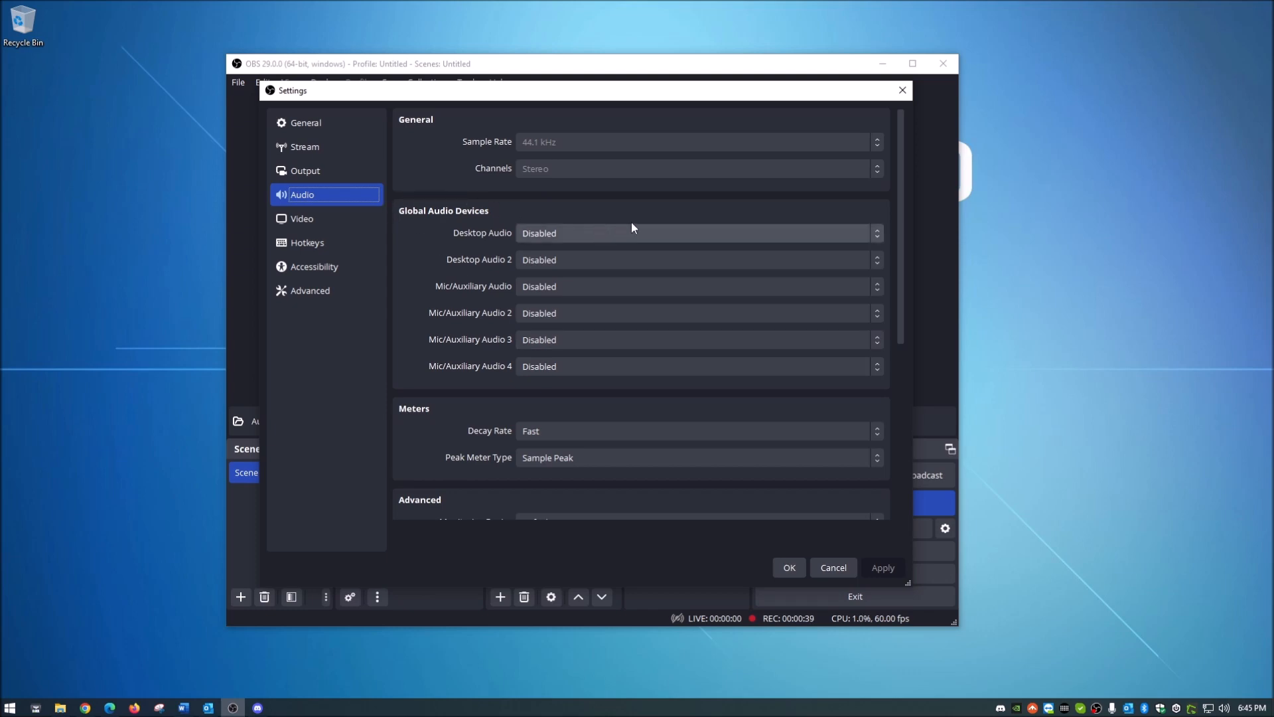
click(901, 90)
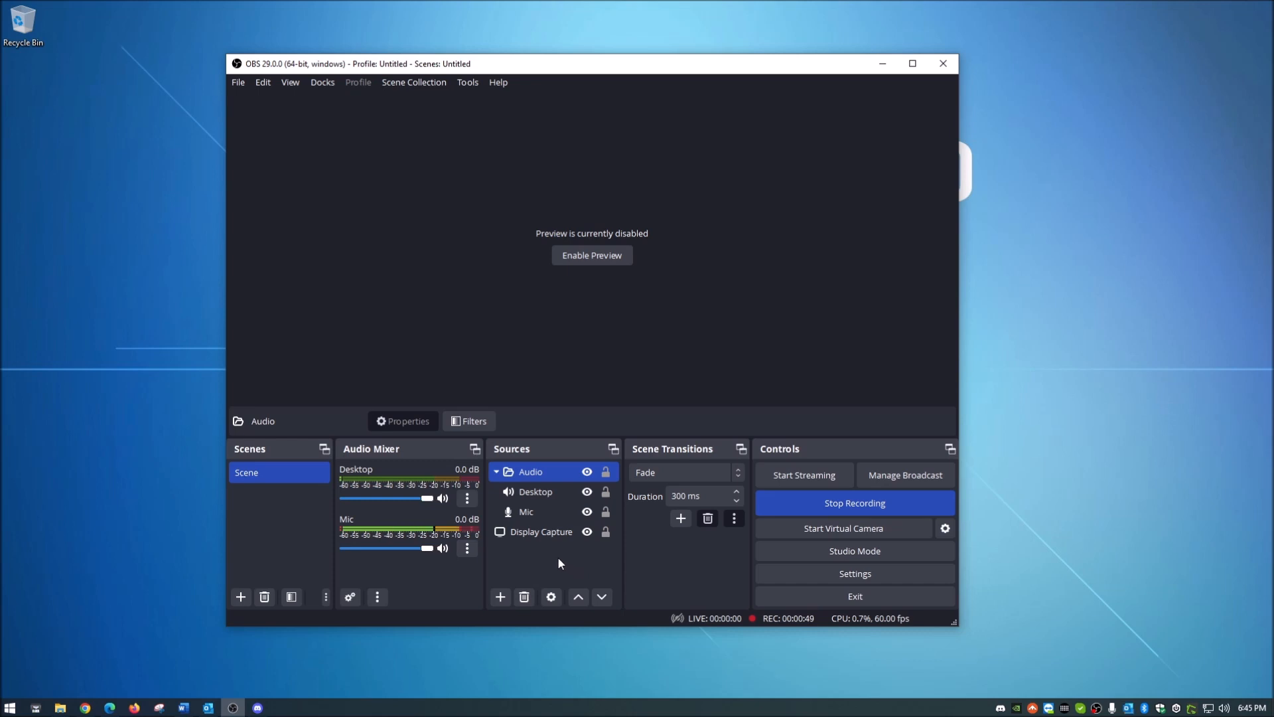
Step: Look through the Desktop and Mic sources inside the Audio group and collapse the group
click(497, 471)
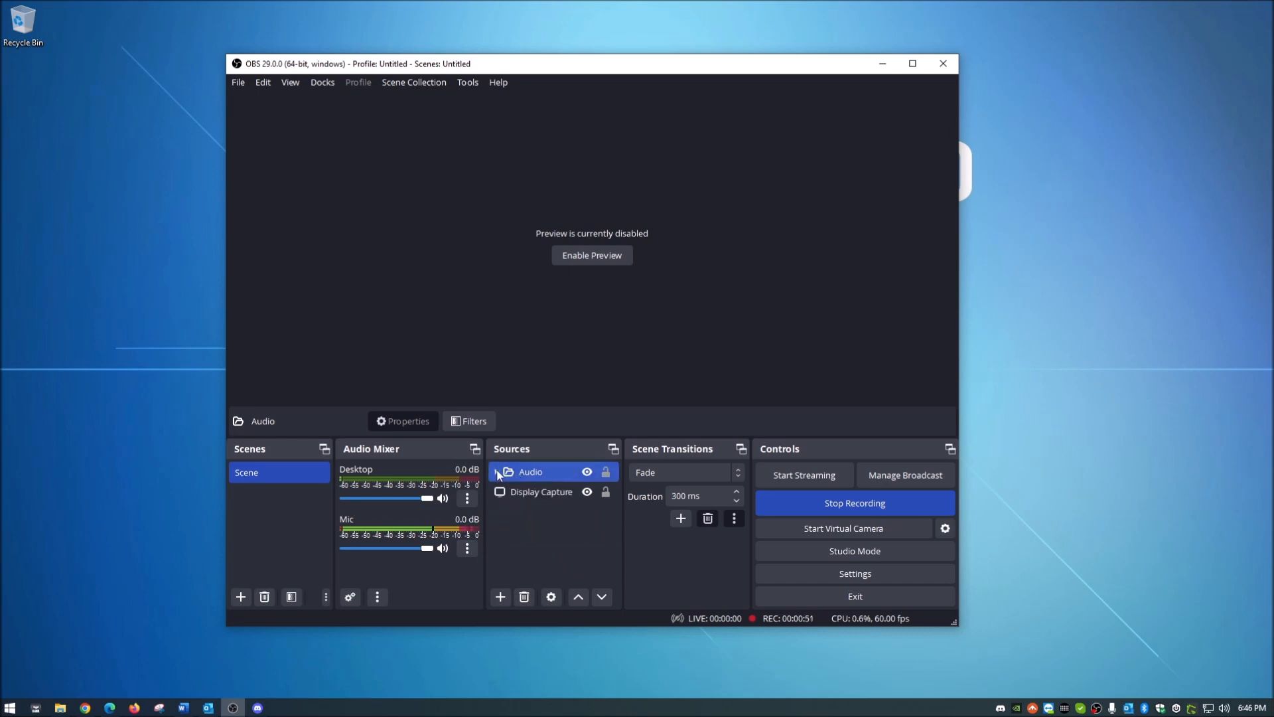
click(497, 471)
ctrl+click(556, 498)
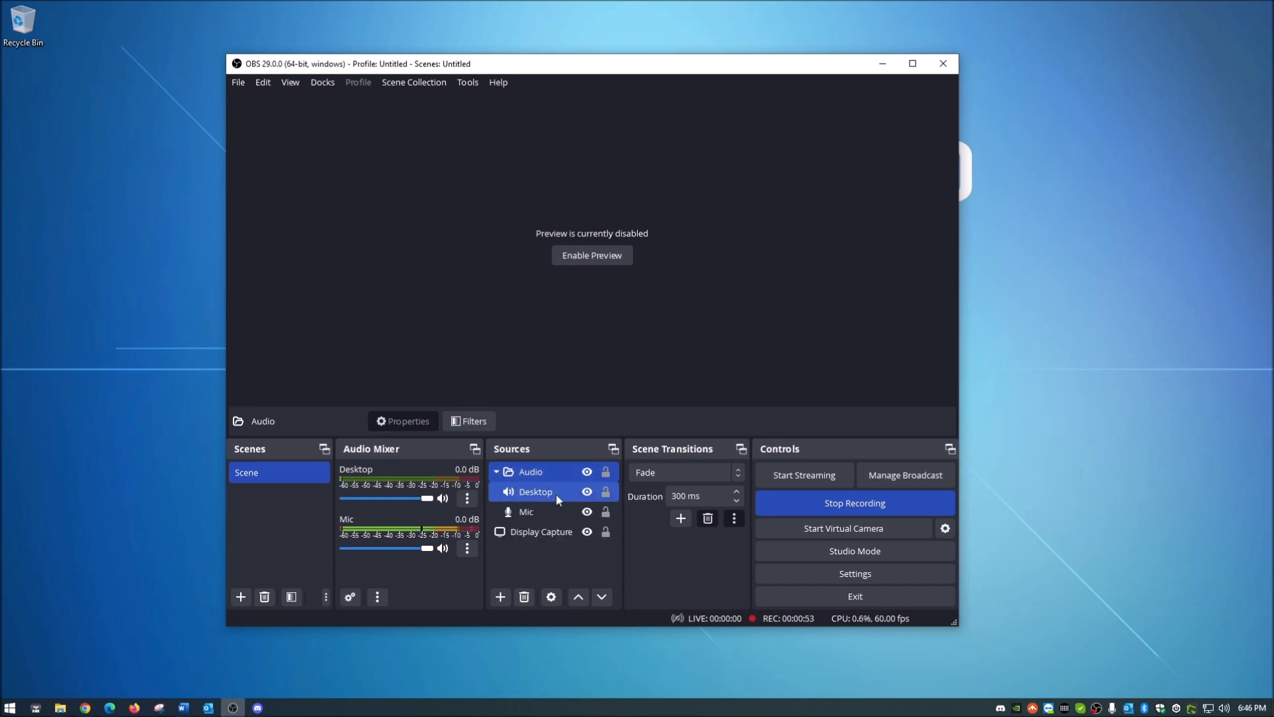
click(556, 512)
click(560, 473)
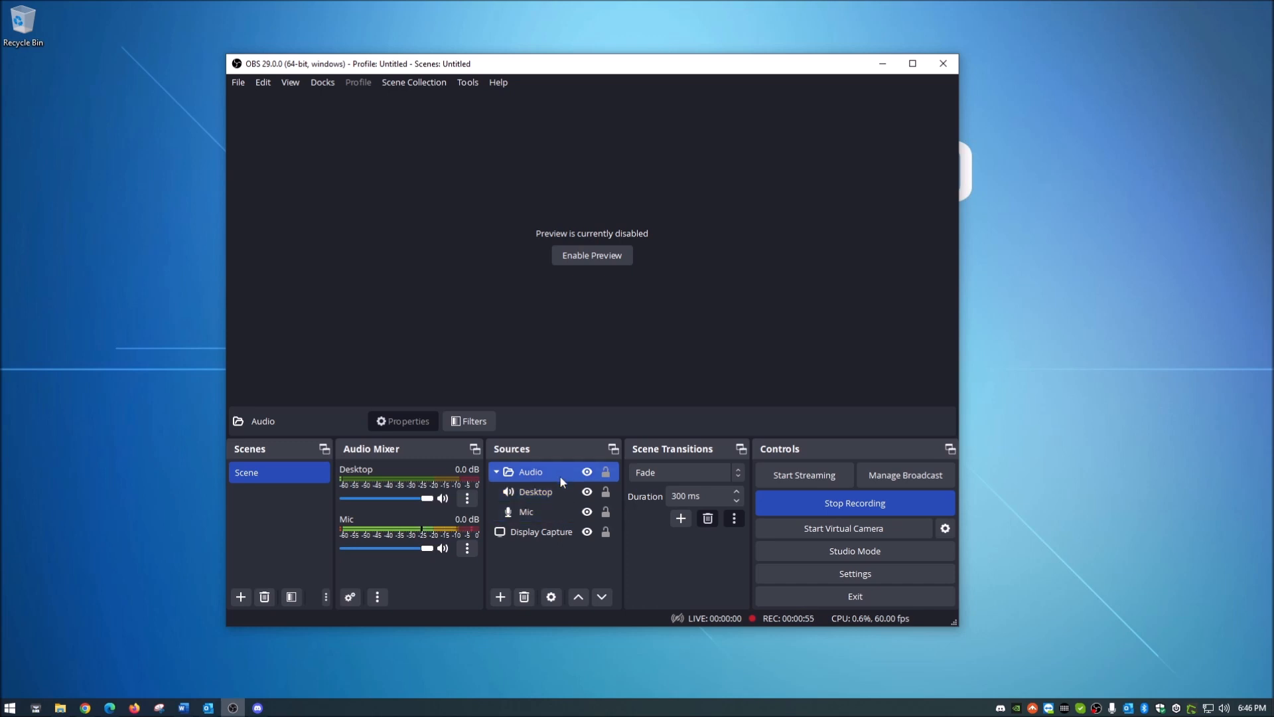
click(497, 473)
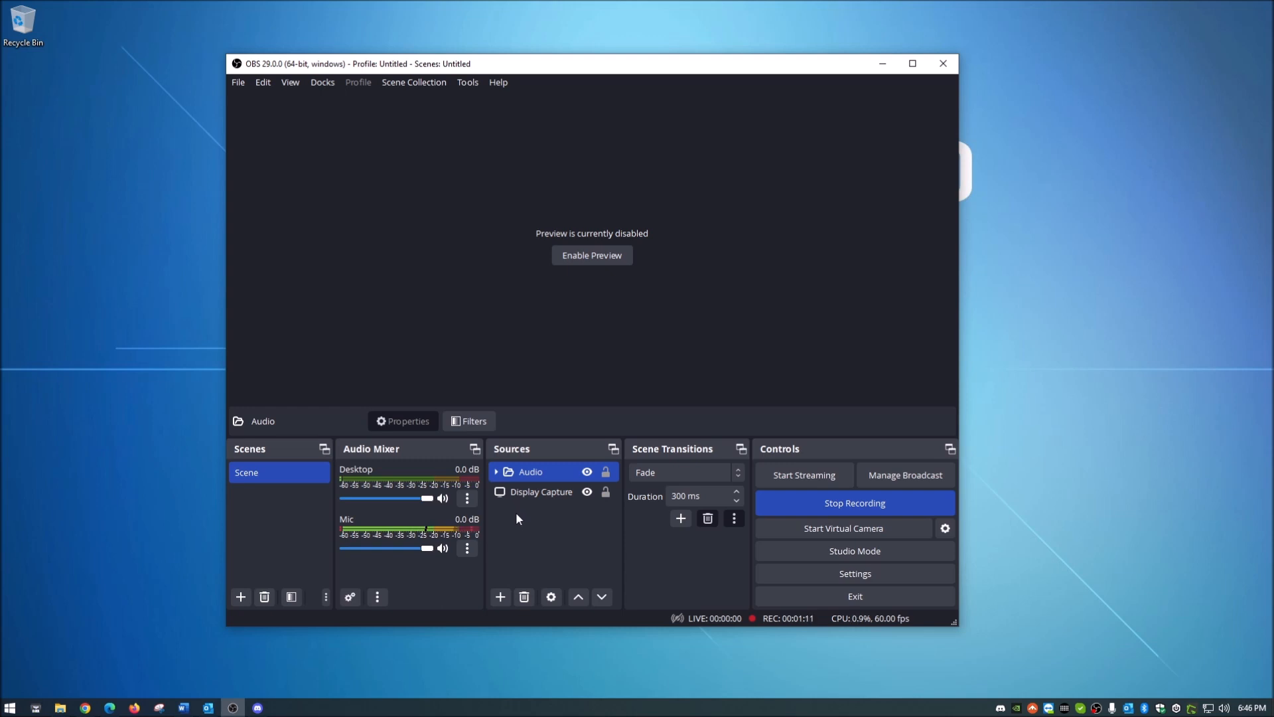
Step: Add a new Audio Input Capture source named "Mic 2" to the scene
click(499, 597)
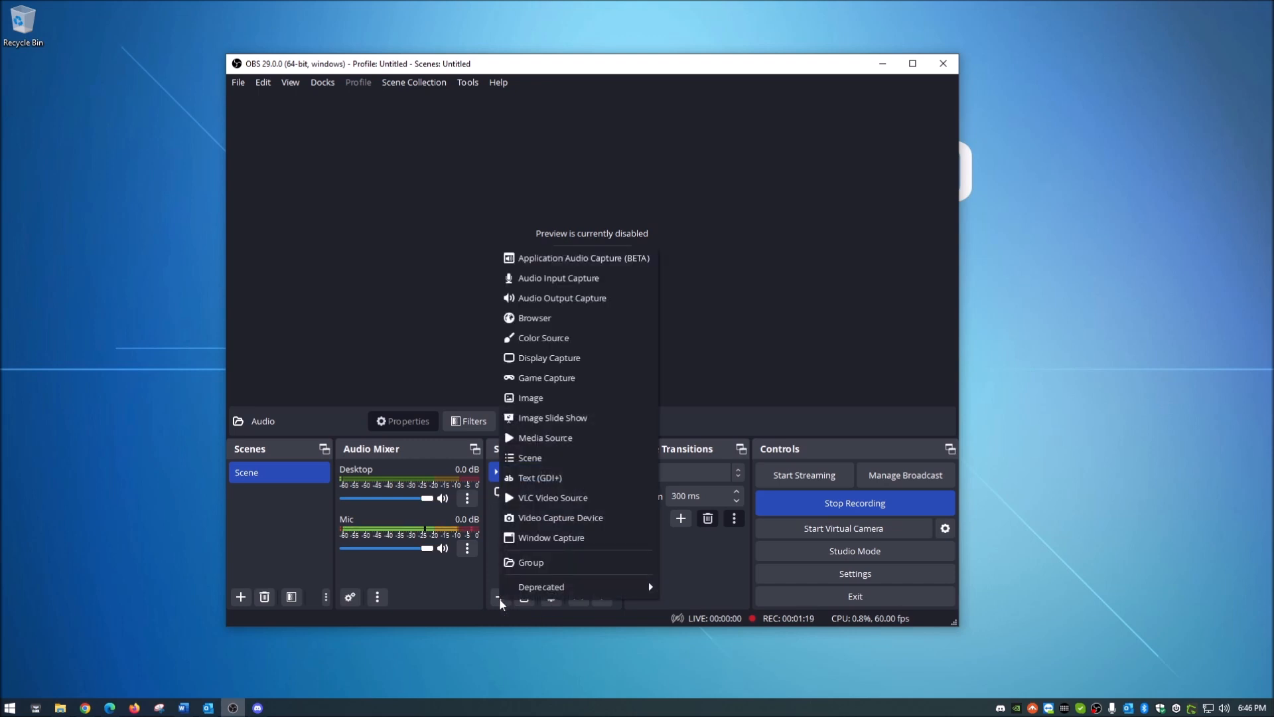
click(569, 284)
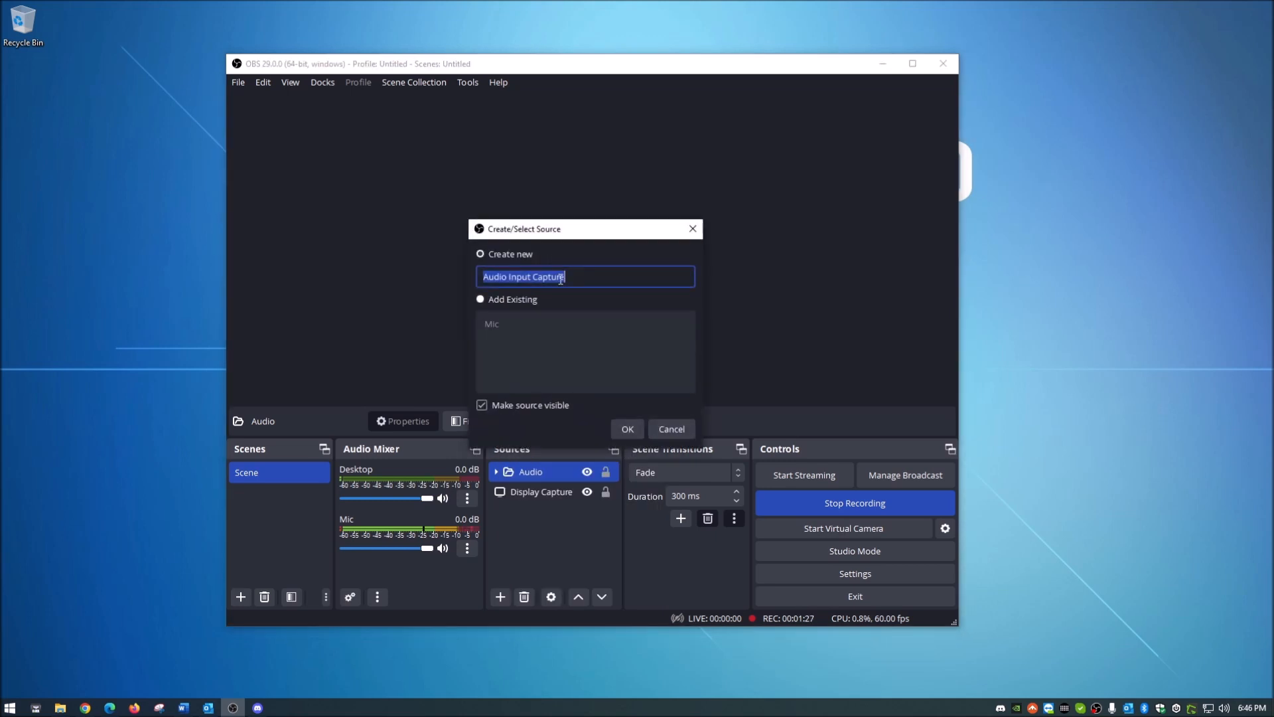
click(481, 255)
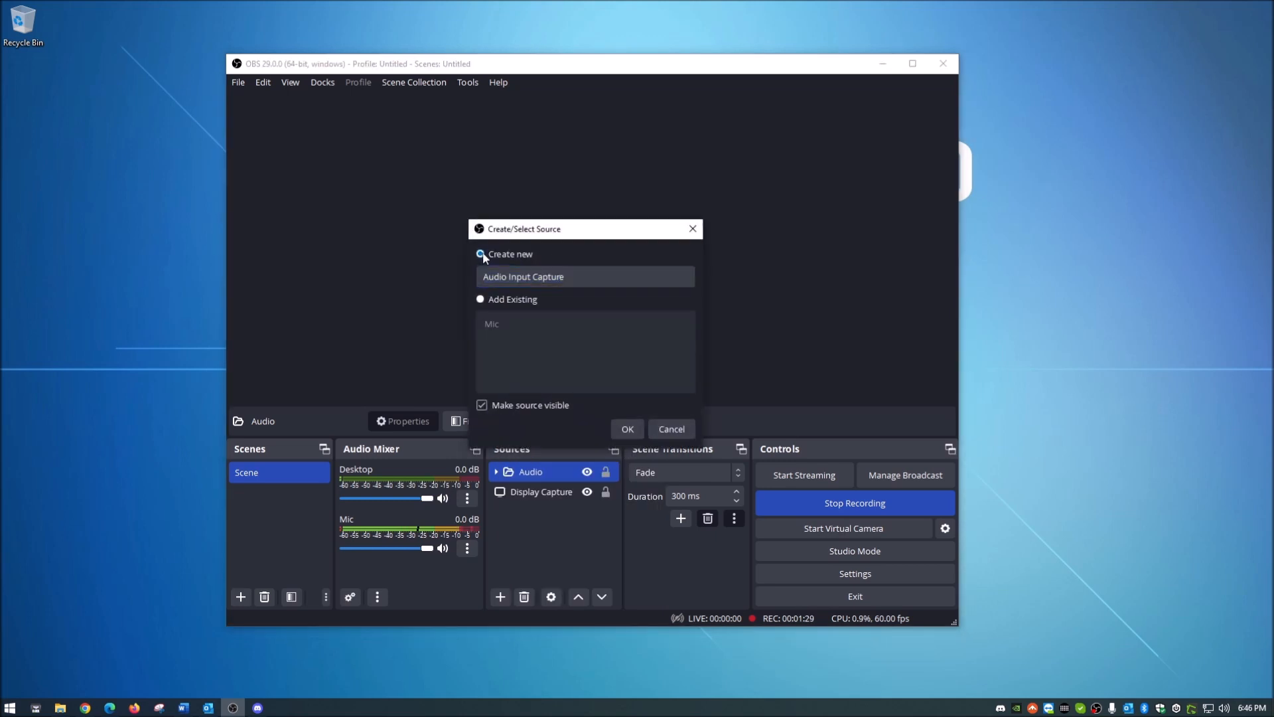
click(598, 276)
drag(617, 277, 481, 276)
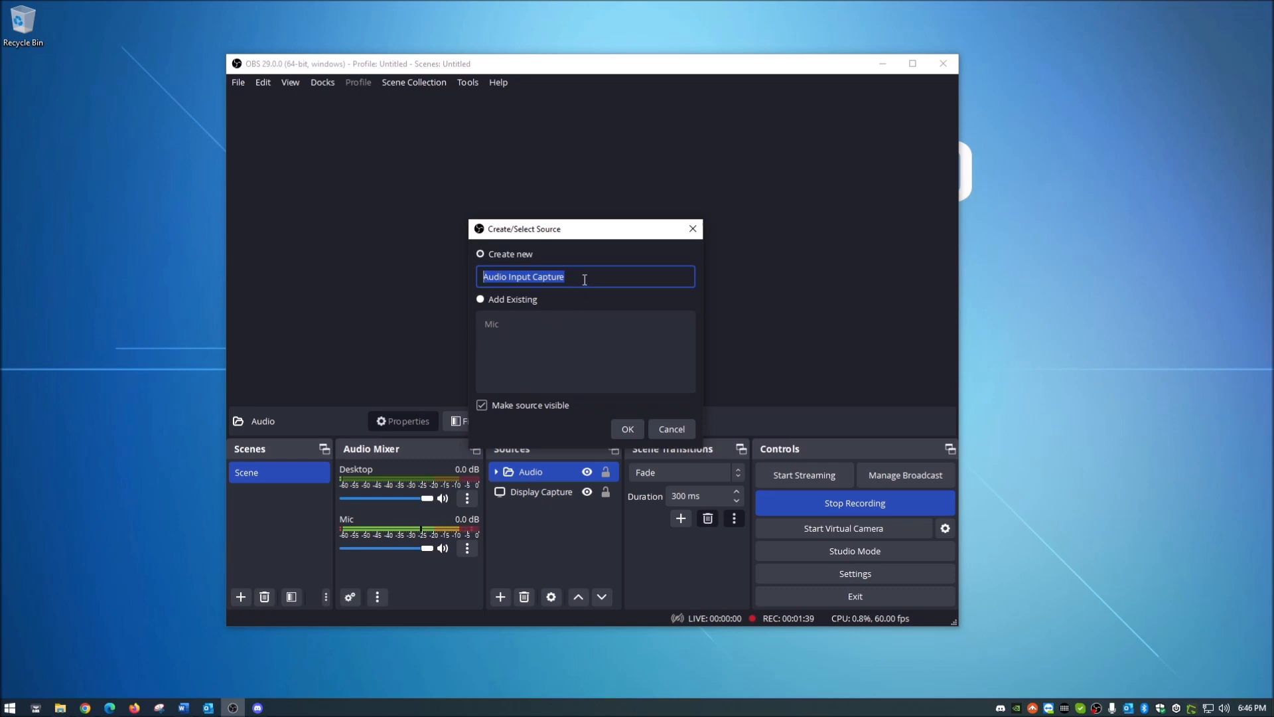
text(Mic 2)
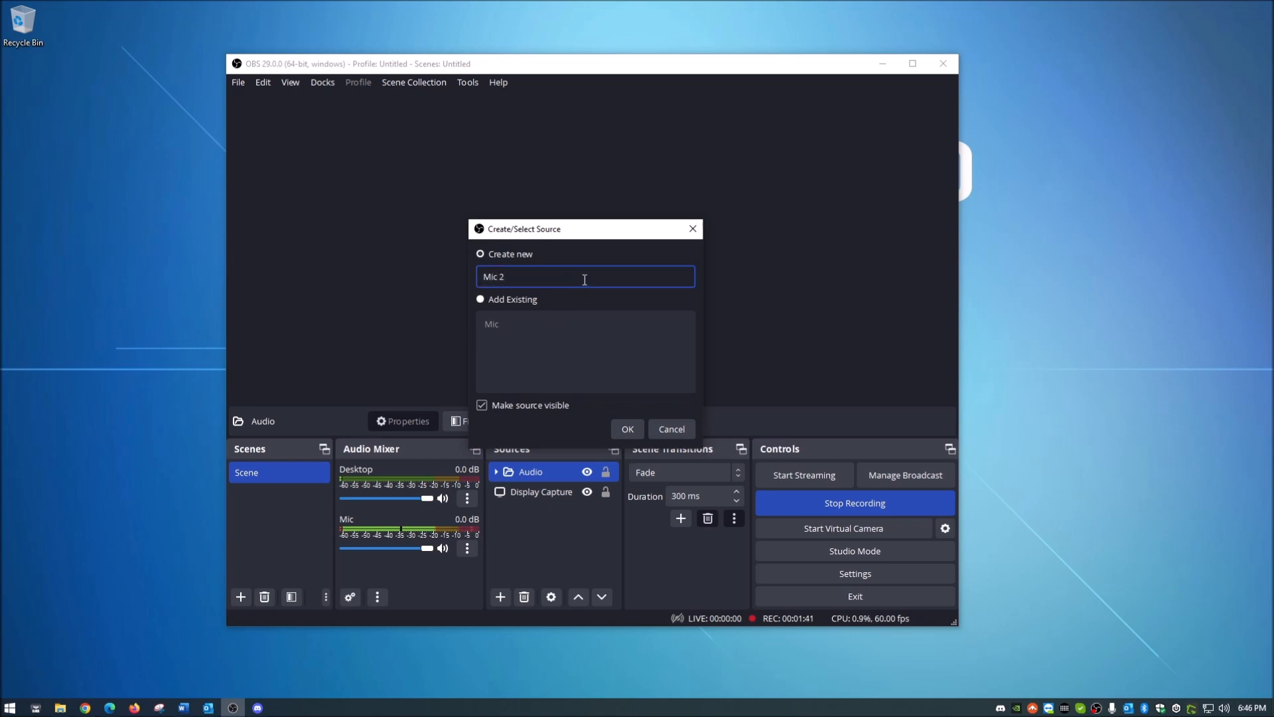
click(629, 428)
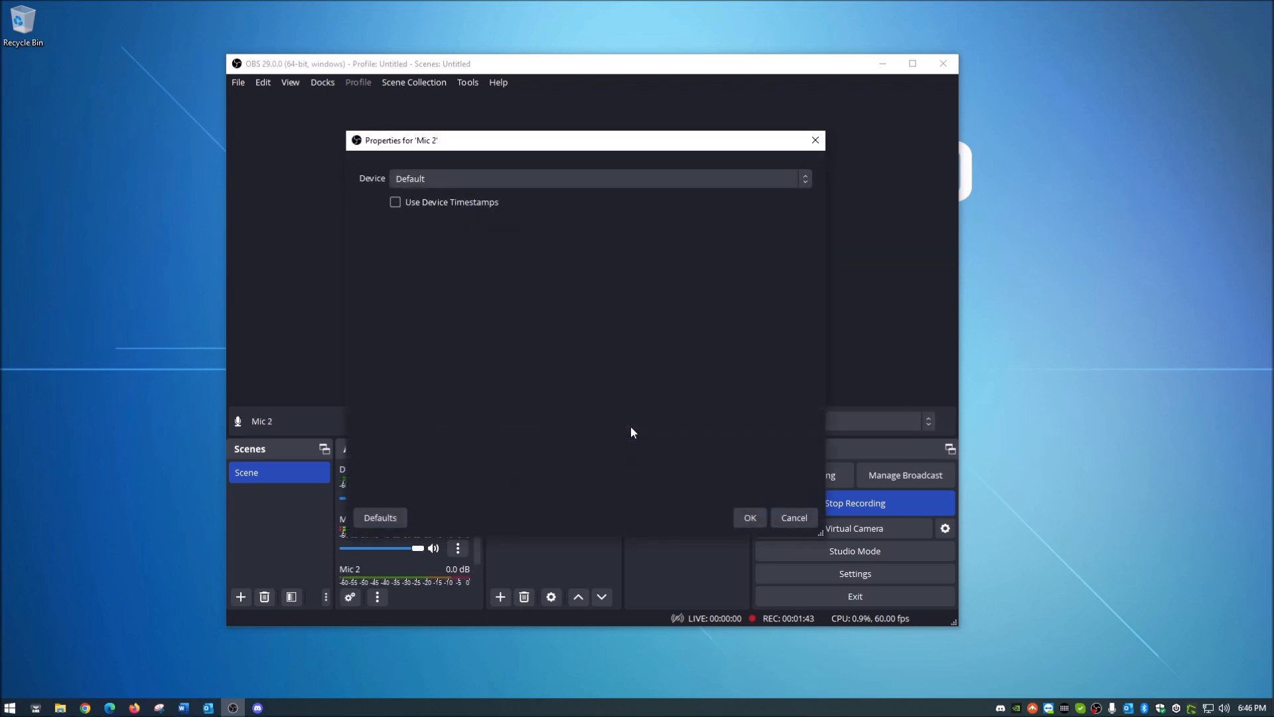
Step: Set the Mic 2 device to Headset Microphone (CORSAIR HS80 RGB Wireless Gaming Headset) and accept the properties
click(535, 178)
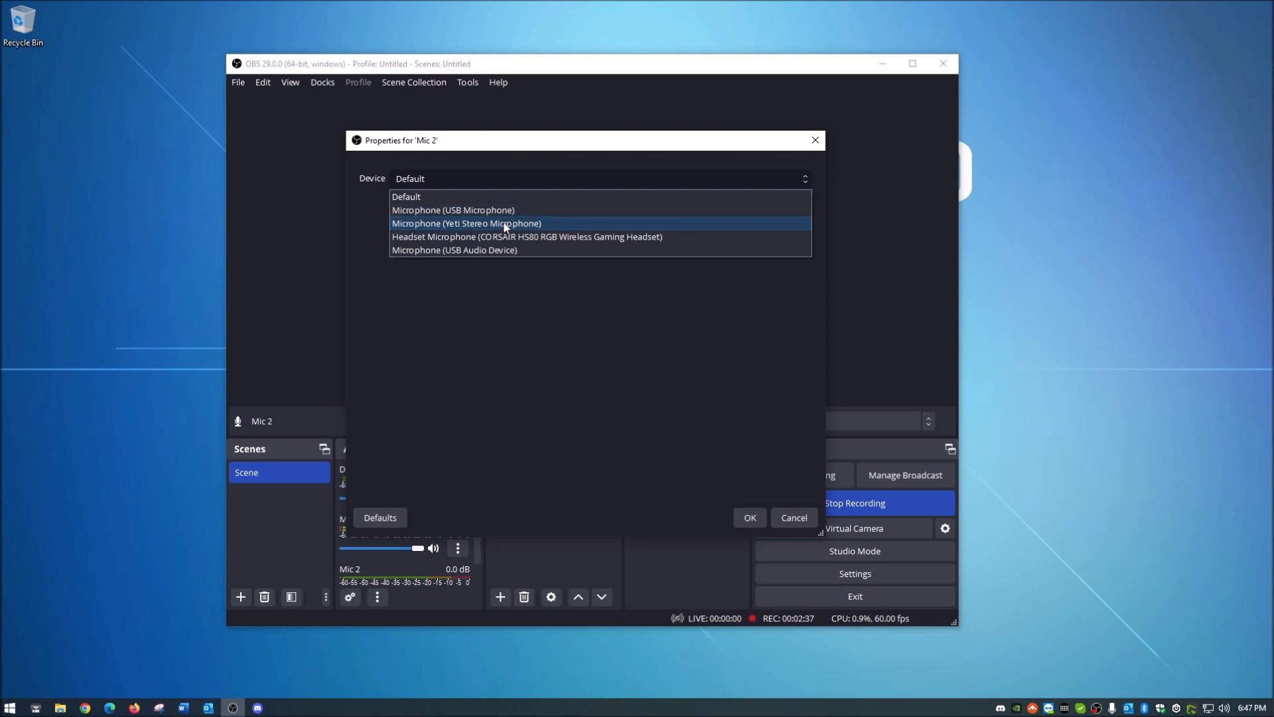
click(568, 238)
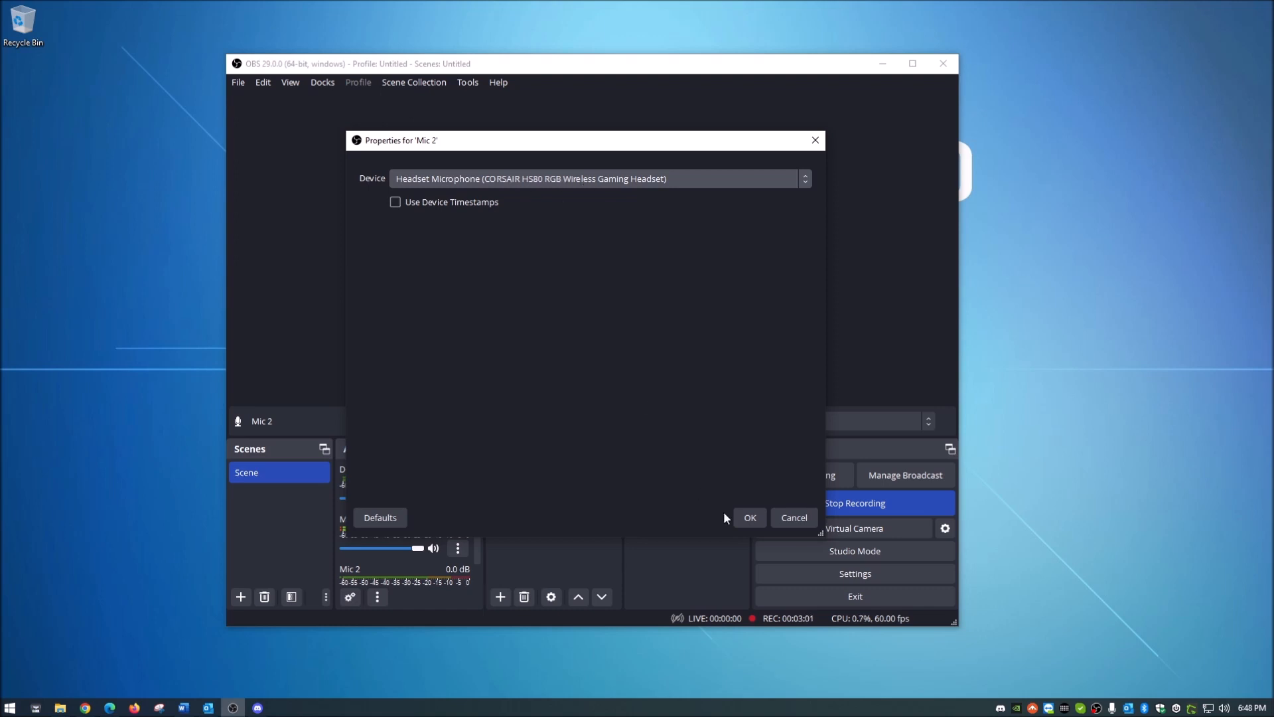
click(749, 518)
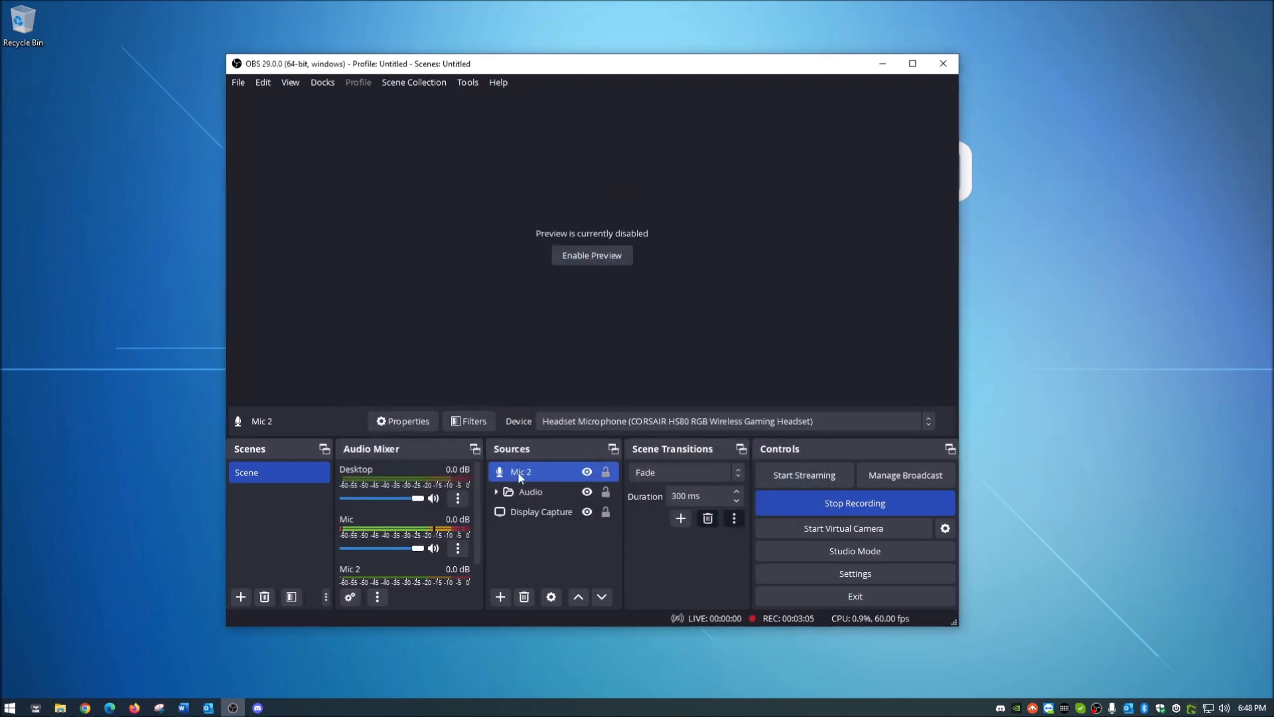
Step: Add a new Audio Output Capture source named "Headset 2" to the scene
click(501, 596)
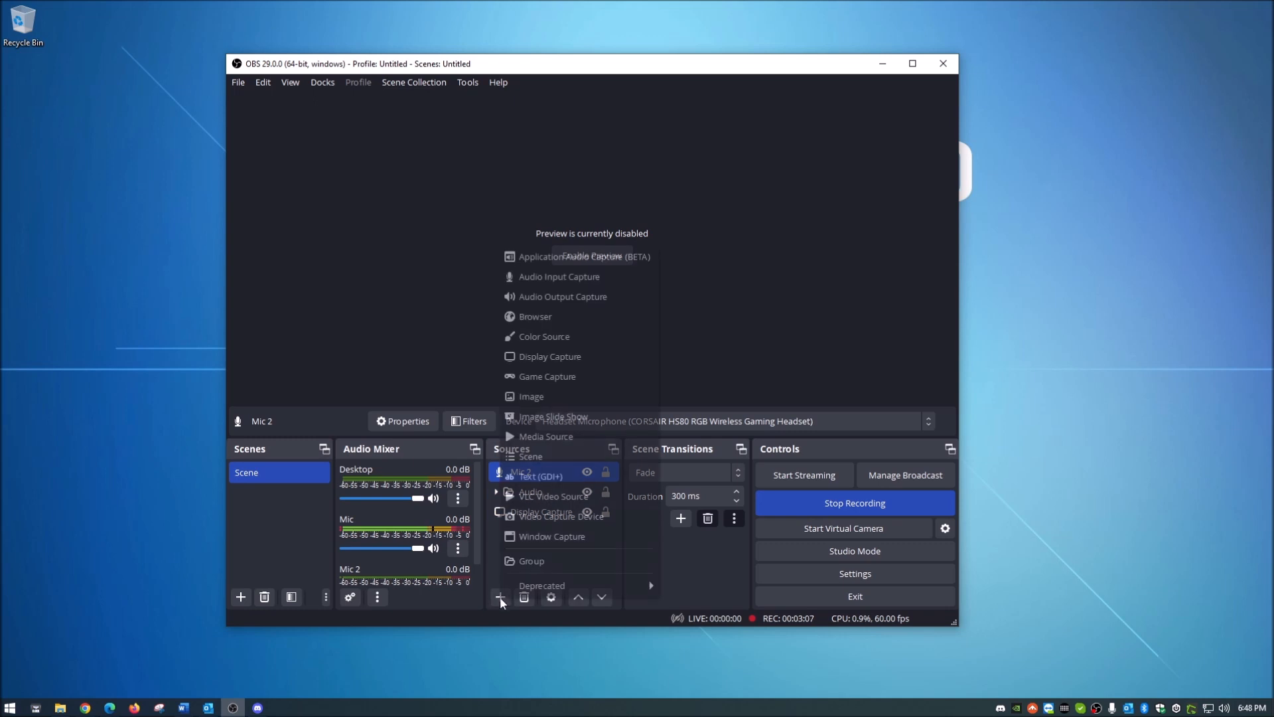
click(579, 299)
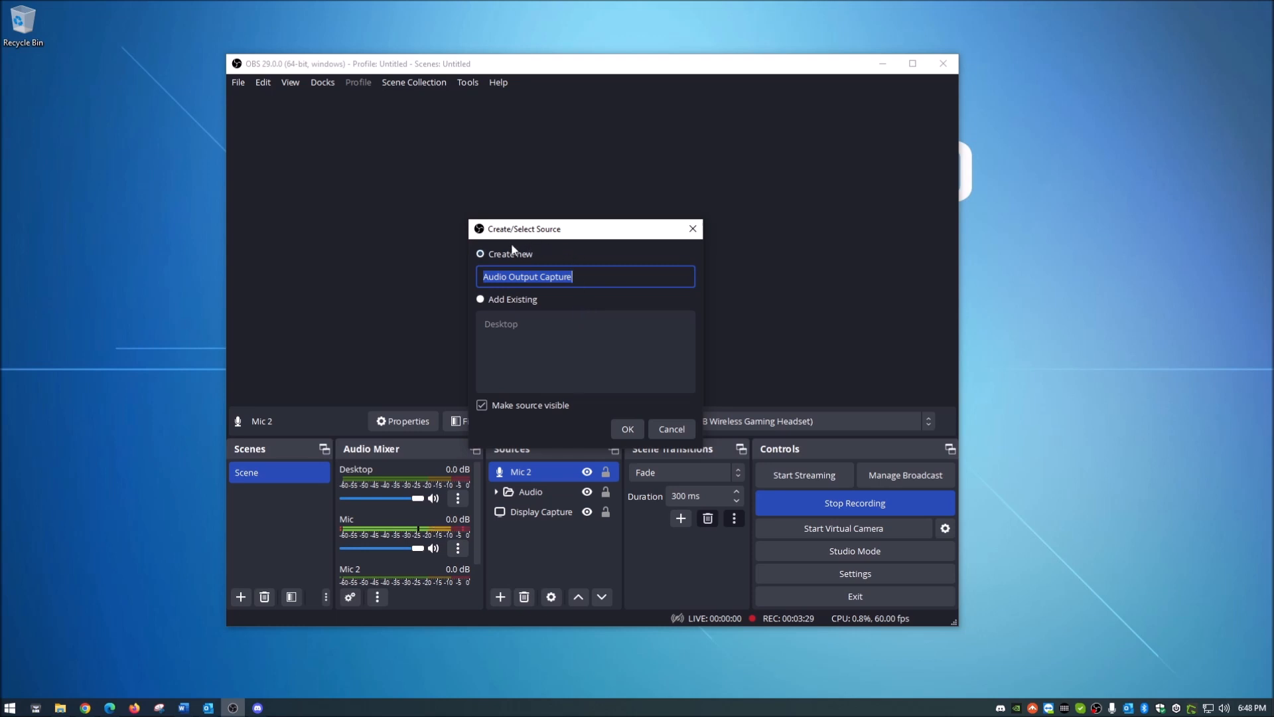
click(492, 256)
drag(590, 278, 433, 276)
text(Headset)
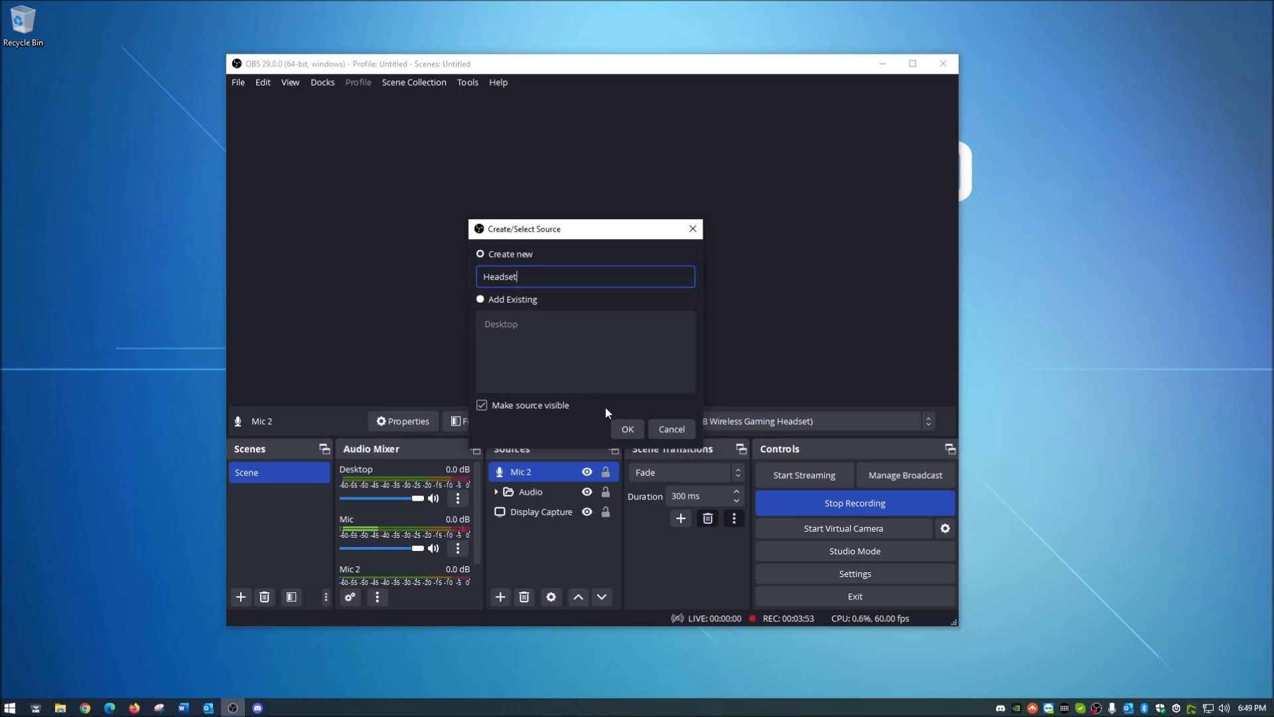
text(2)
click(511, 252)
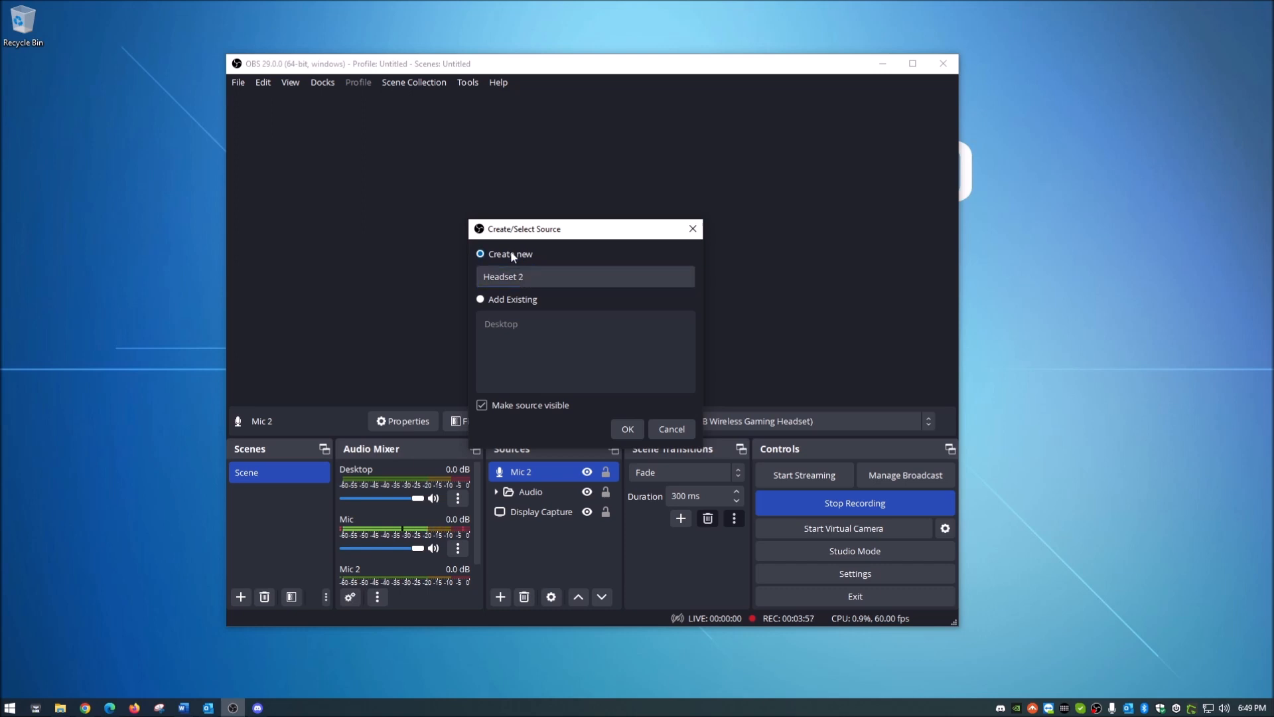
click(629, 429)
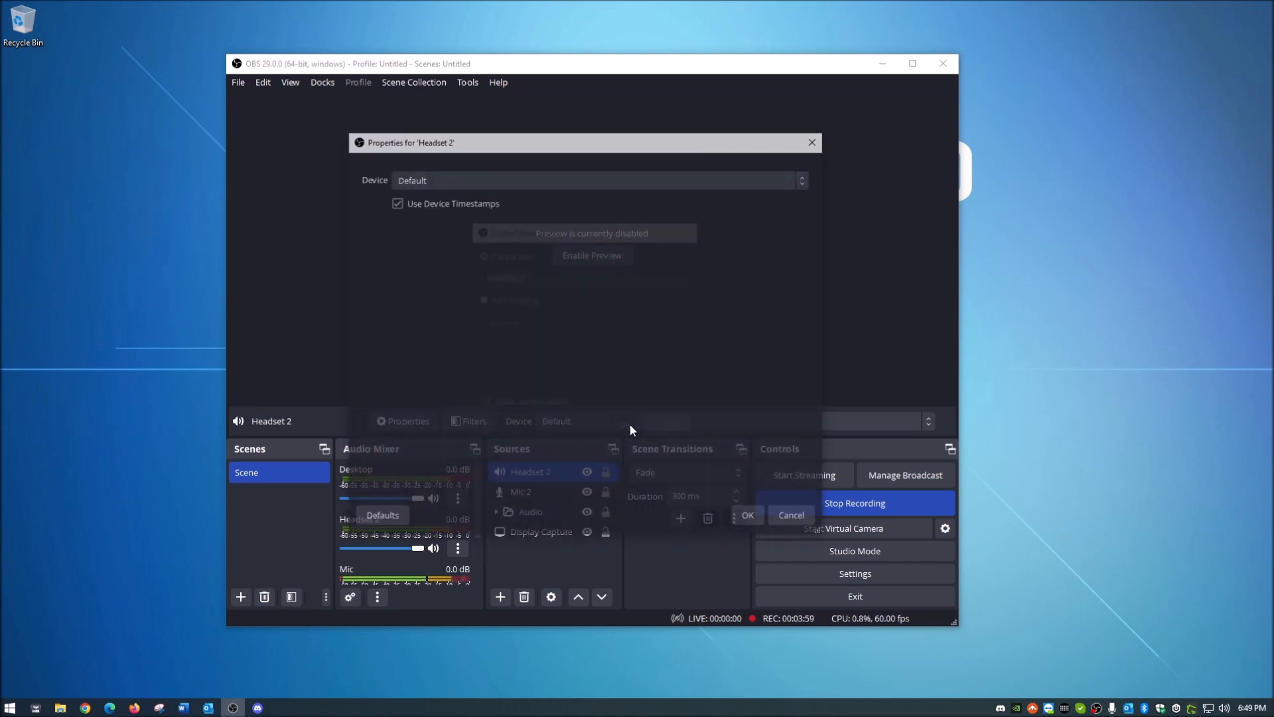
Step: Set the Headset 2 device to Headset Earphone (CORSAIR HS80 RGB Wireless Gaming Headset) and accept the properties
click(426, 179)
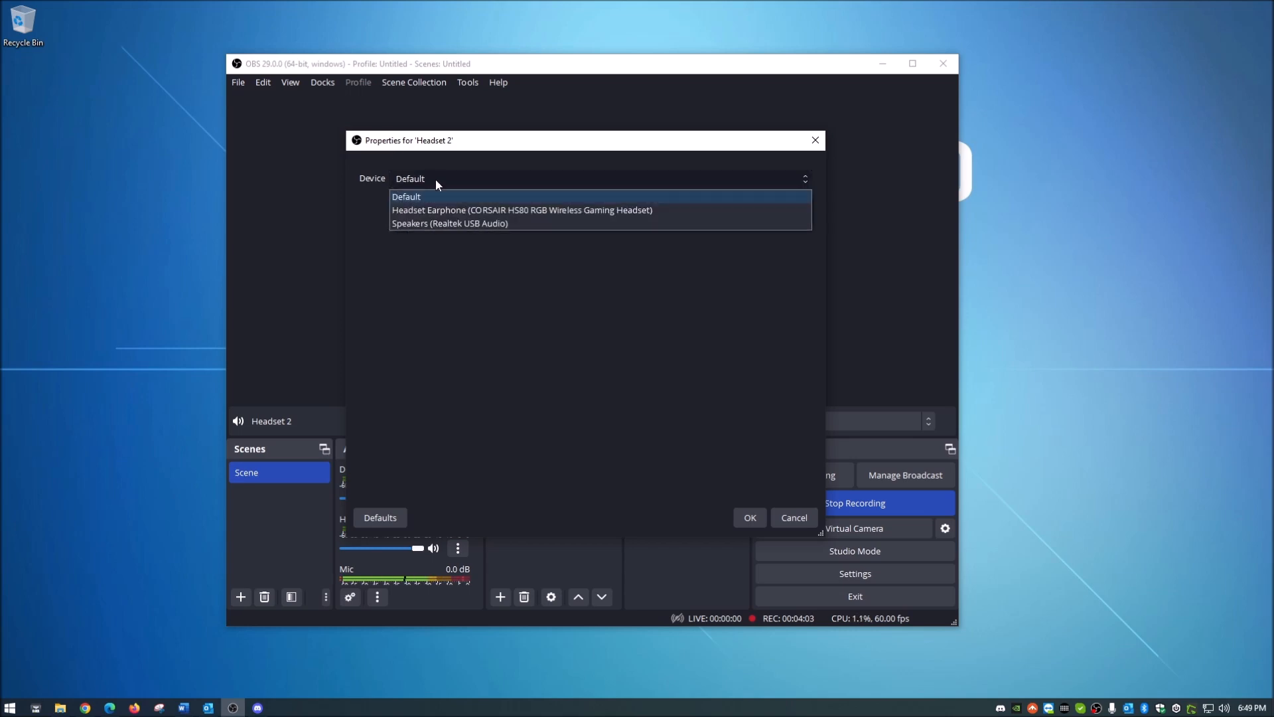
click(553, 211)
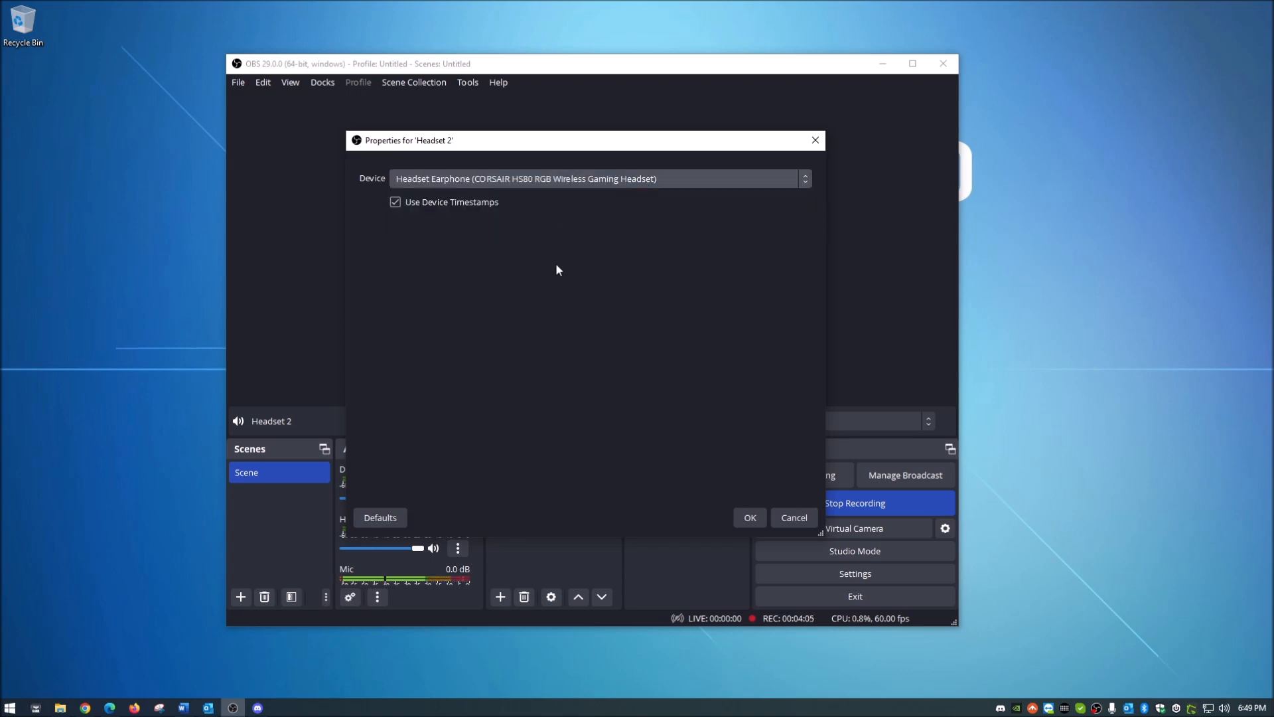
click(751, 518)
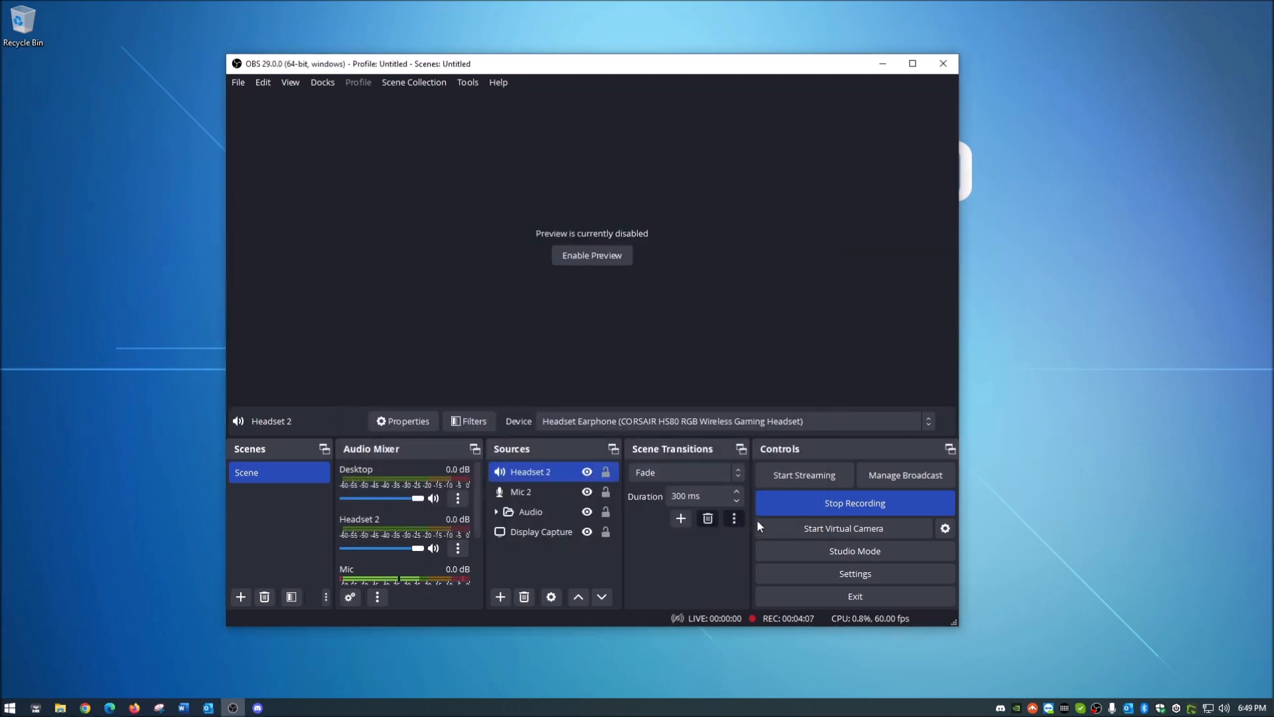
Step: Group the Headset 2 and Mic 2 sources together and name the group "Audio 2"
click(529, 494)
click(531, 473)
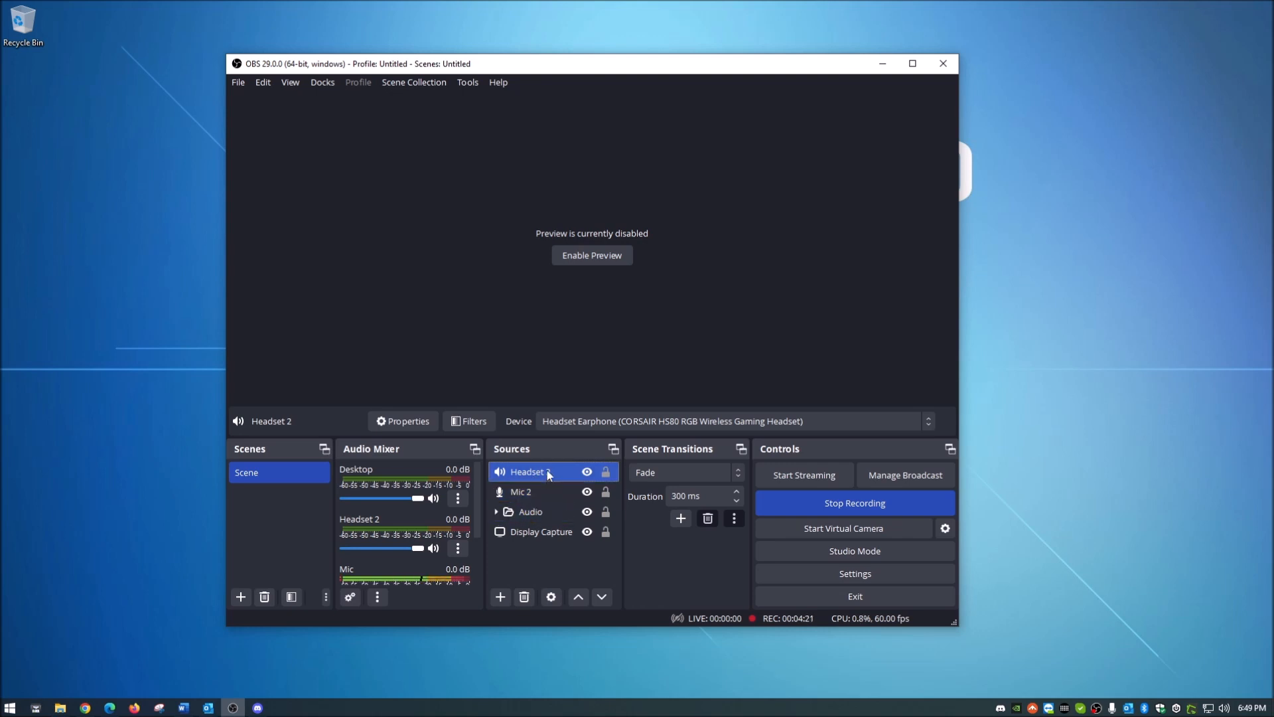
ctrl+click(535, 491)
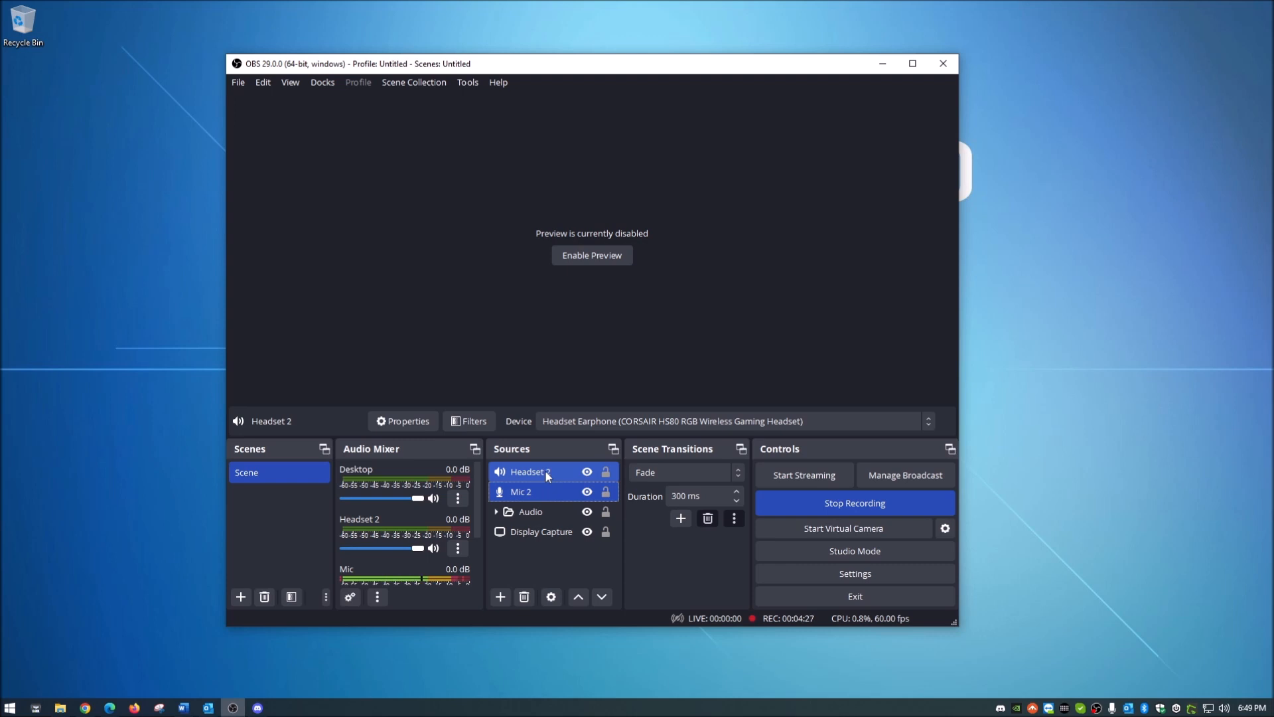
right_click(543, 489)
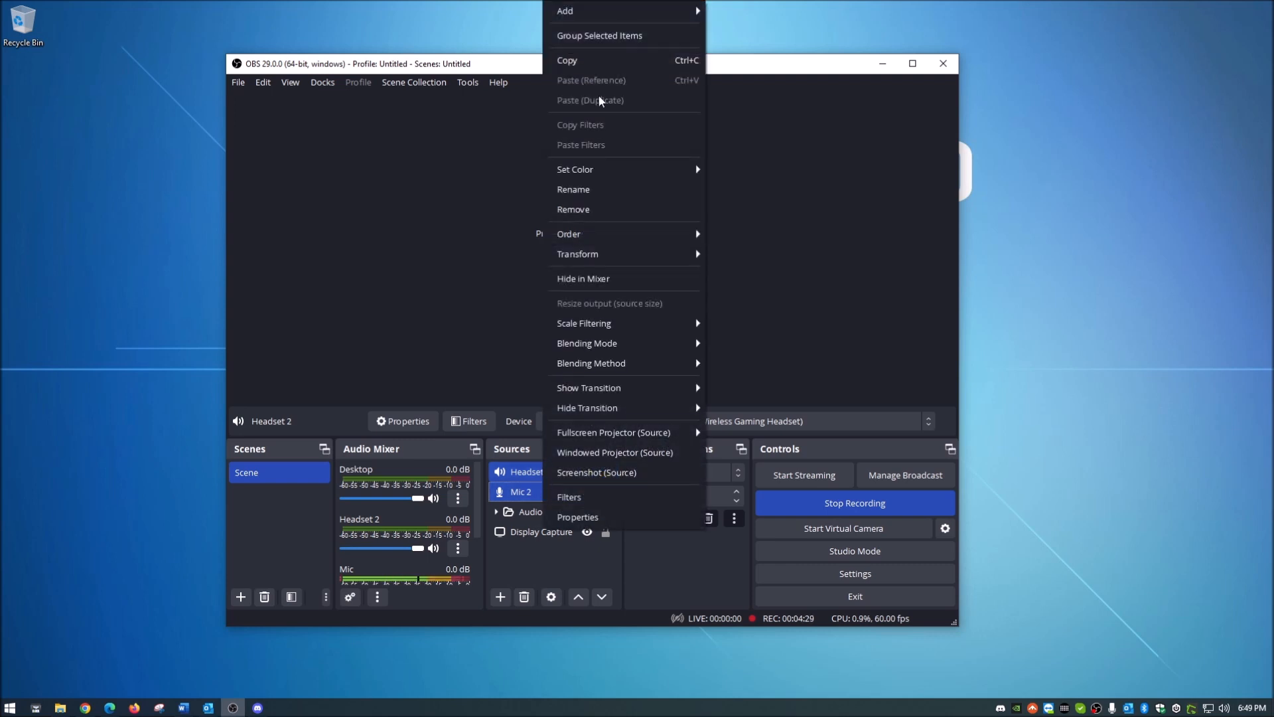
click(615, 37)
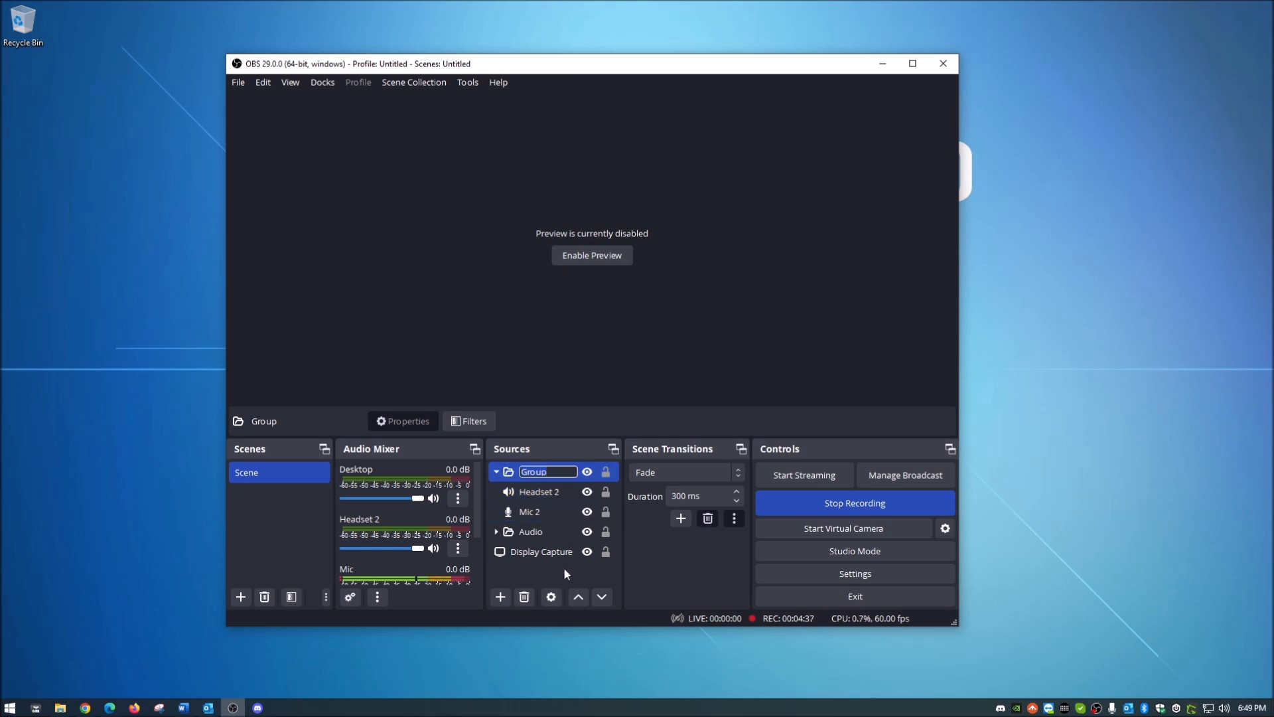
text(Audio 2)
key(Return)
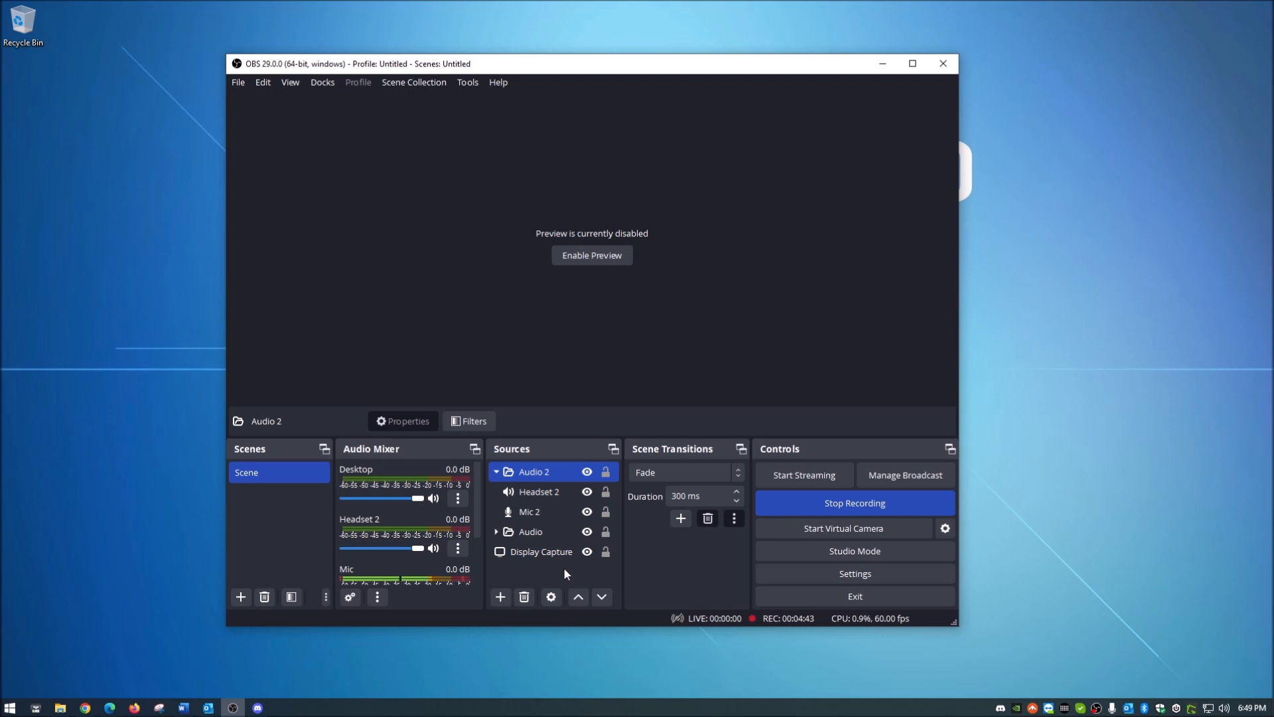
Step: Compare the sources contained in the Audio 2 and Audio groups, leaving the Audio group collapsed
click(495, 473)
click(495, 472)
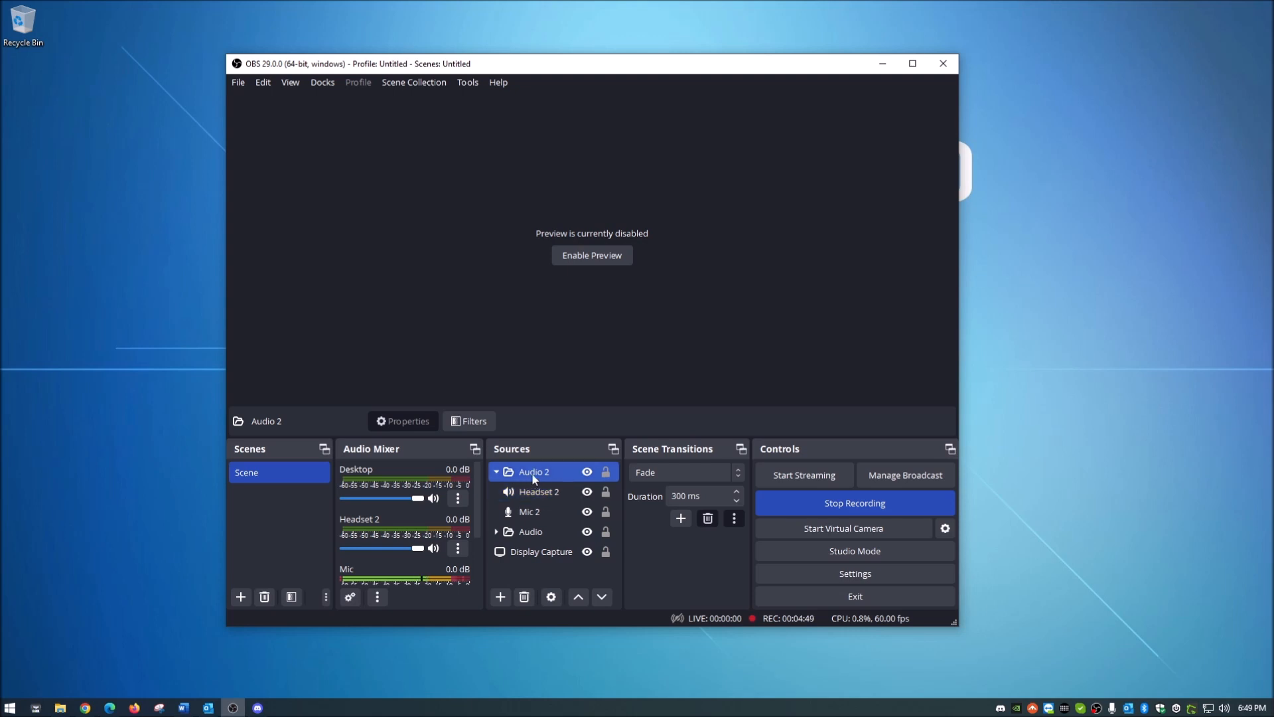
click(497, 533)
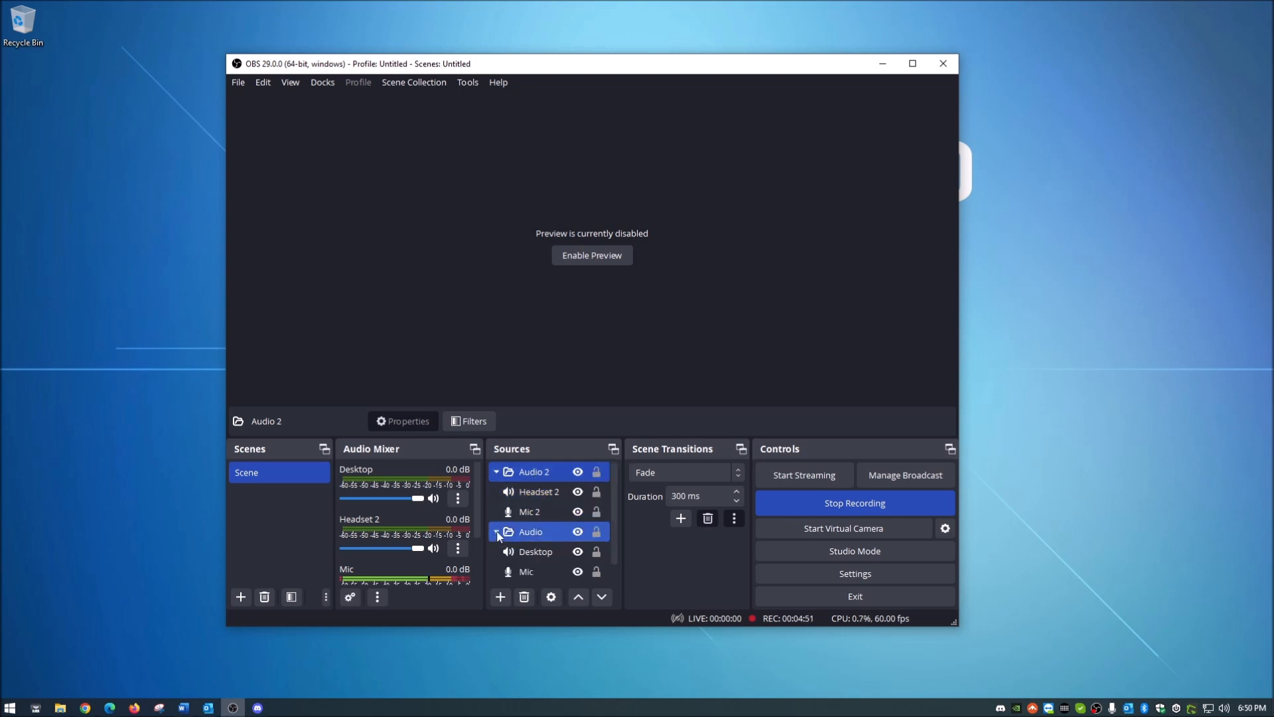
click(497, 533)
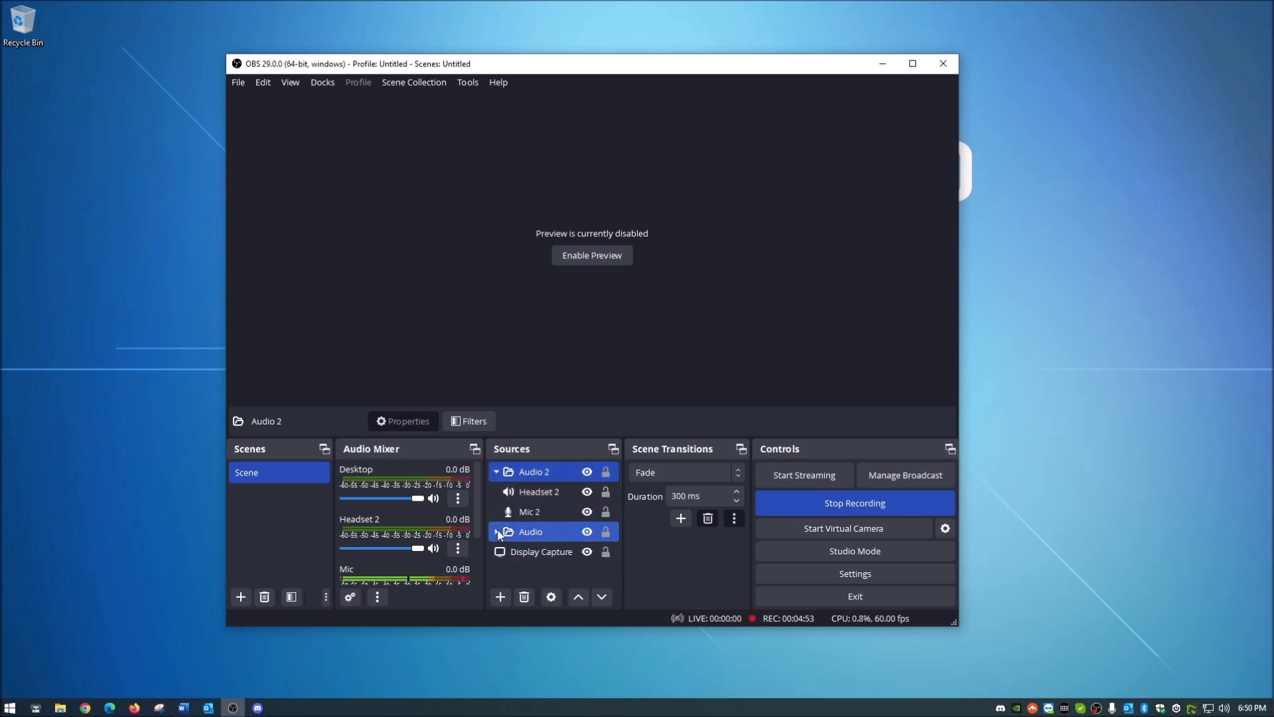
Step: Review the device assigned to Mic 2 in its properties and select the Headset 2 source
click(543, 511)
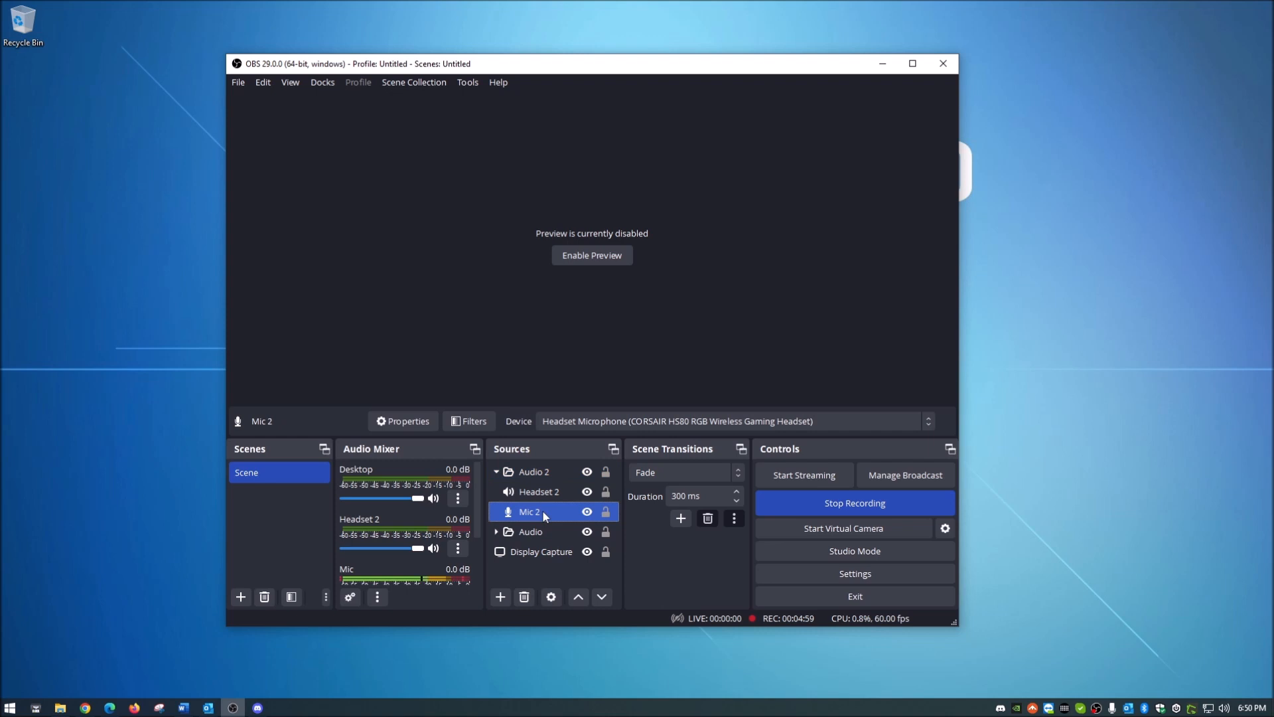
right_click(543, 509)
click(575, 496)
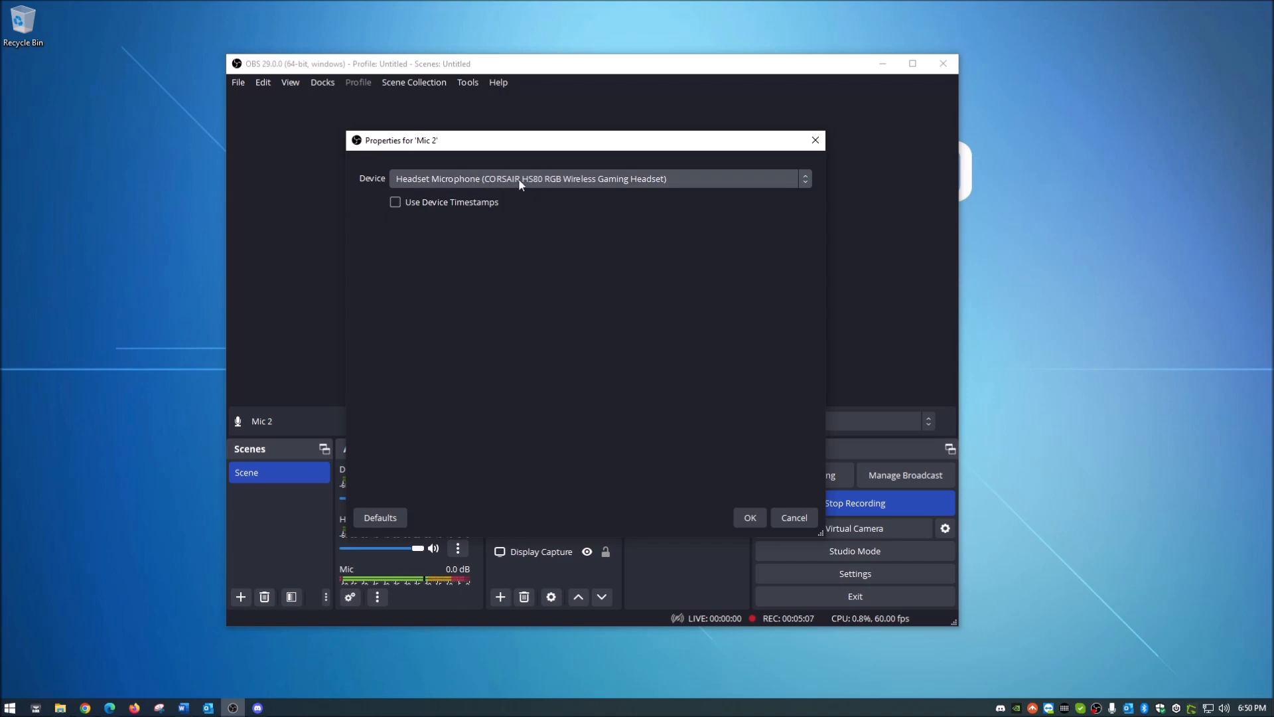
click(749, 518)
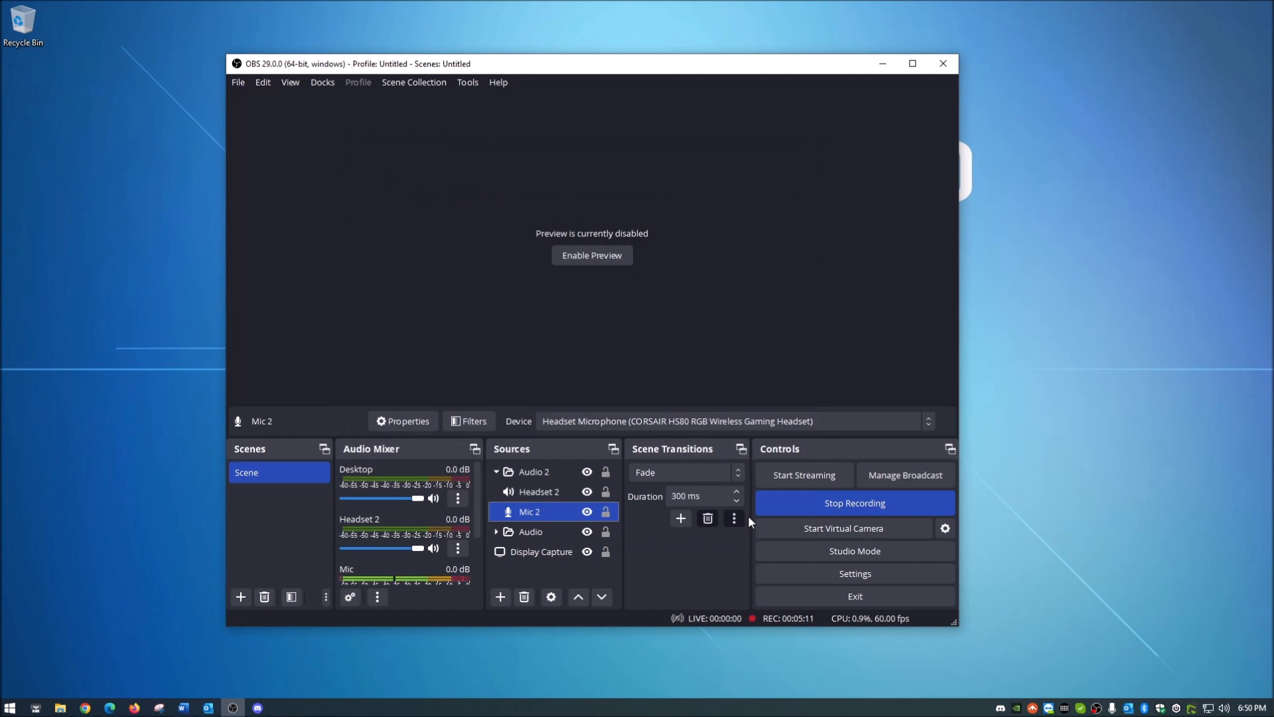
ctrl+click(535, 491)
click(537, 492)
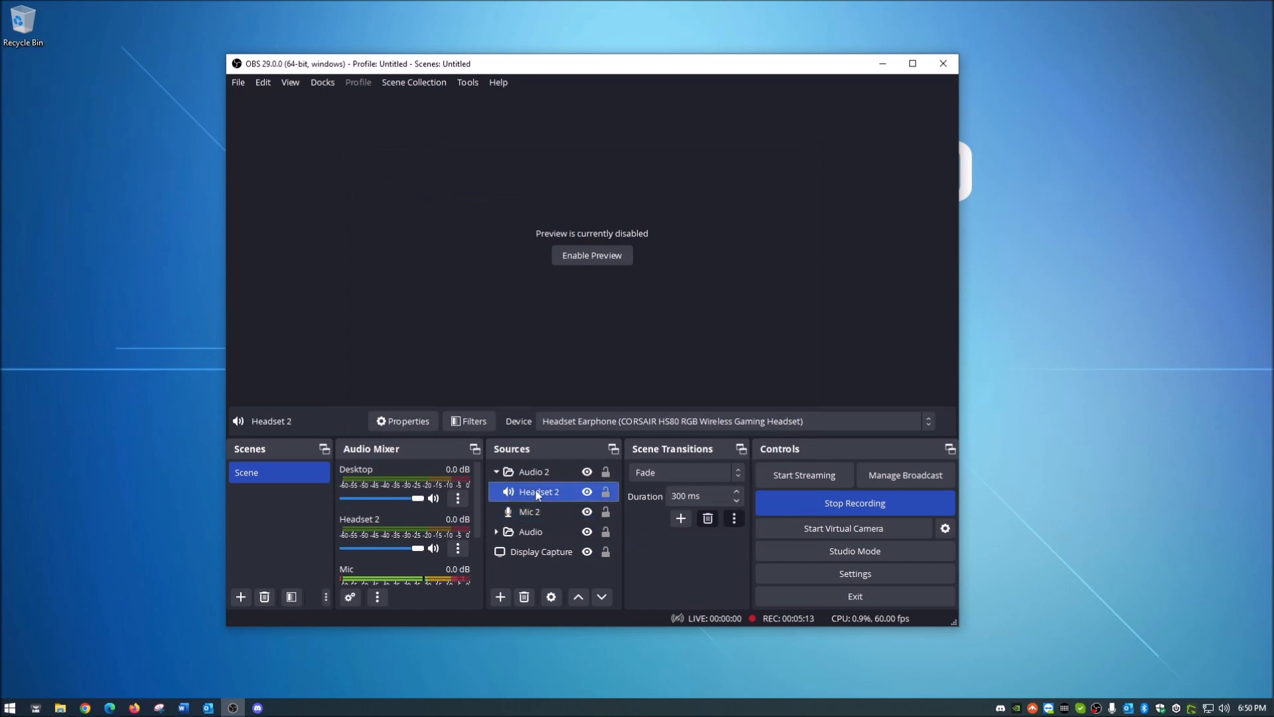
Step: Review the device assigned to Headset 2 in its properties and accept them
right_click(536, 493)
click(570, 493)
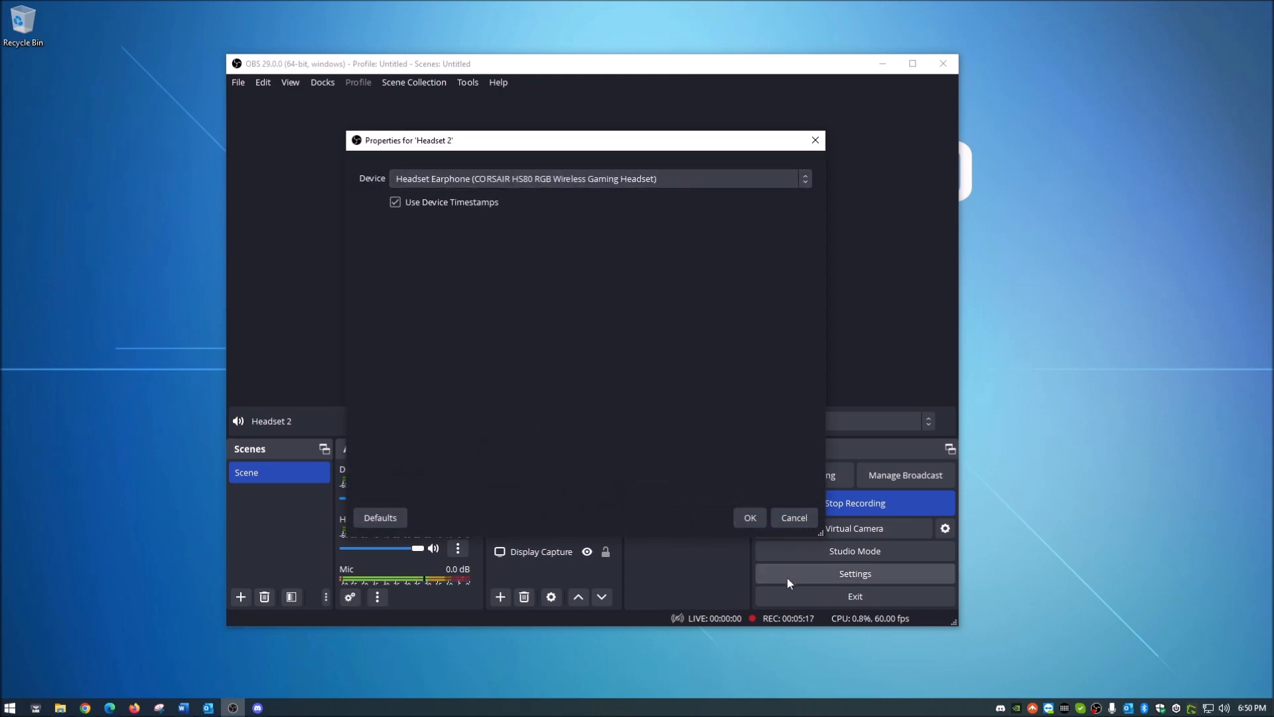
click(751, 518)
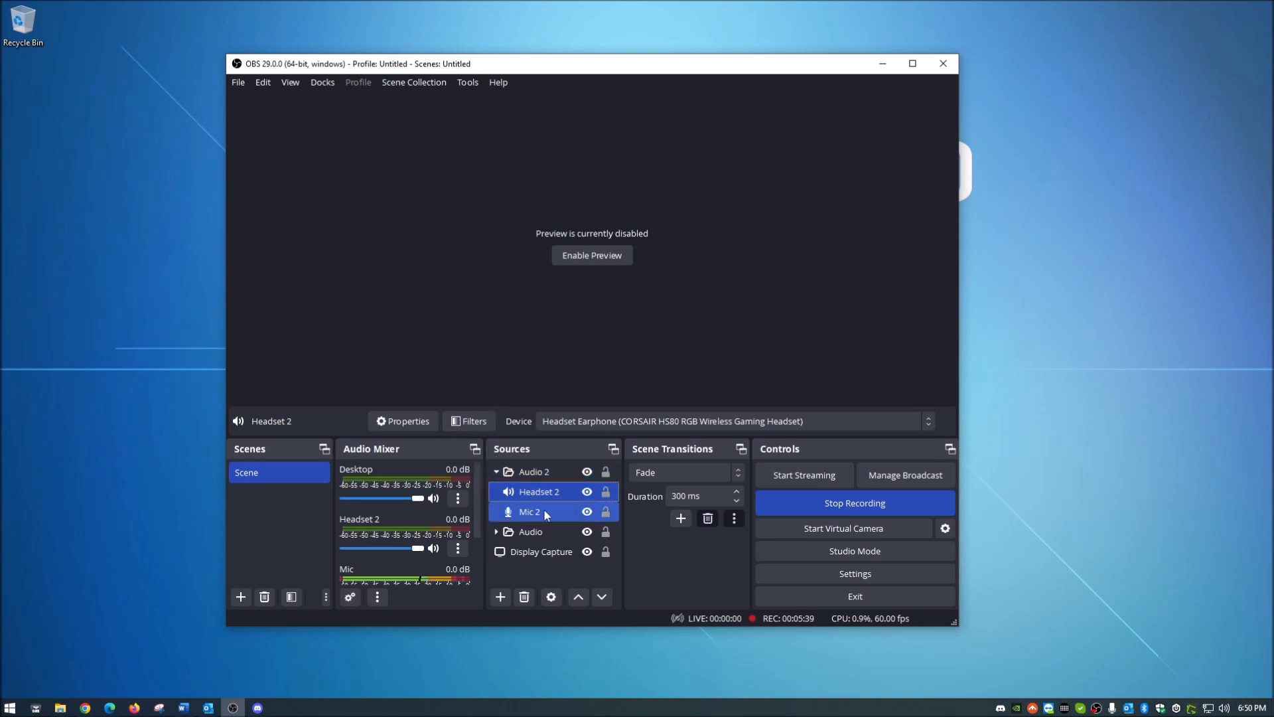
Step: Examine the audio filters of the Headset 2 source without adding any
right_click(537, 491)
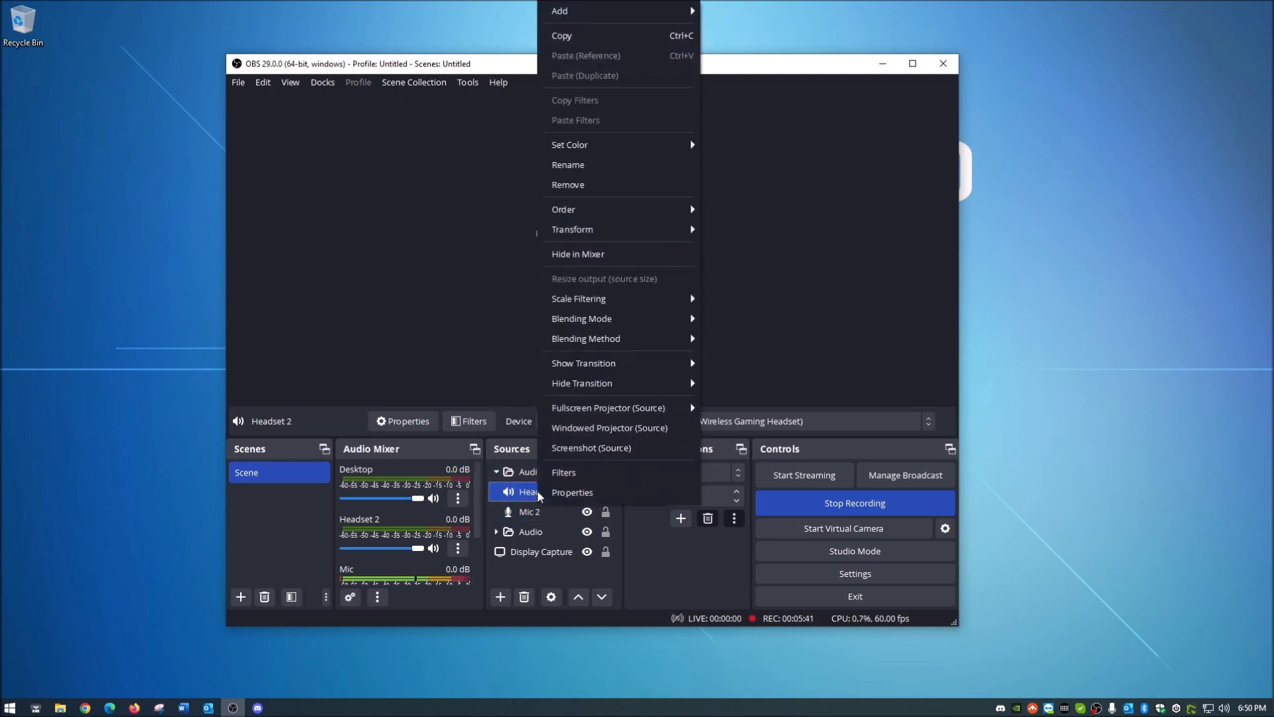
click(521, 492)
right_click(520, 495)
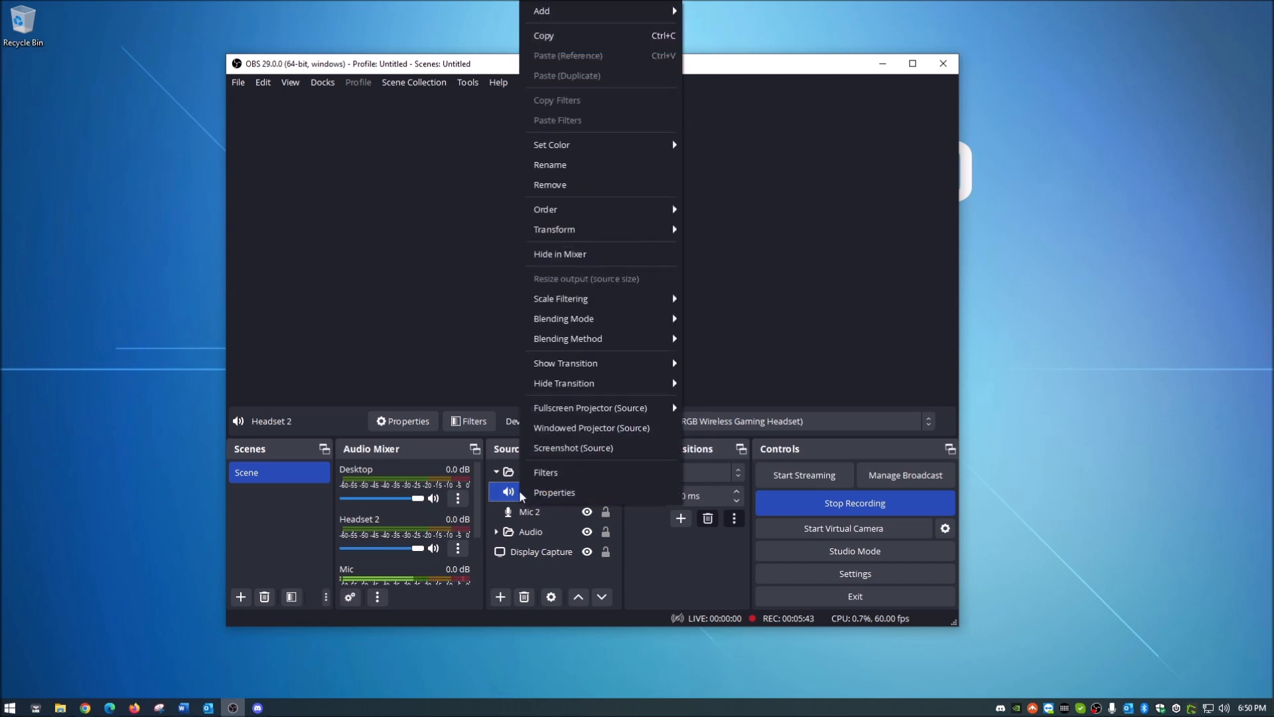
click(555, 473)
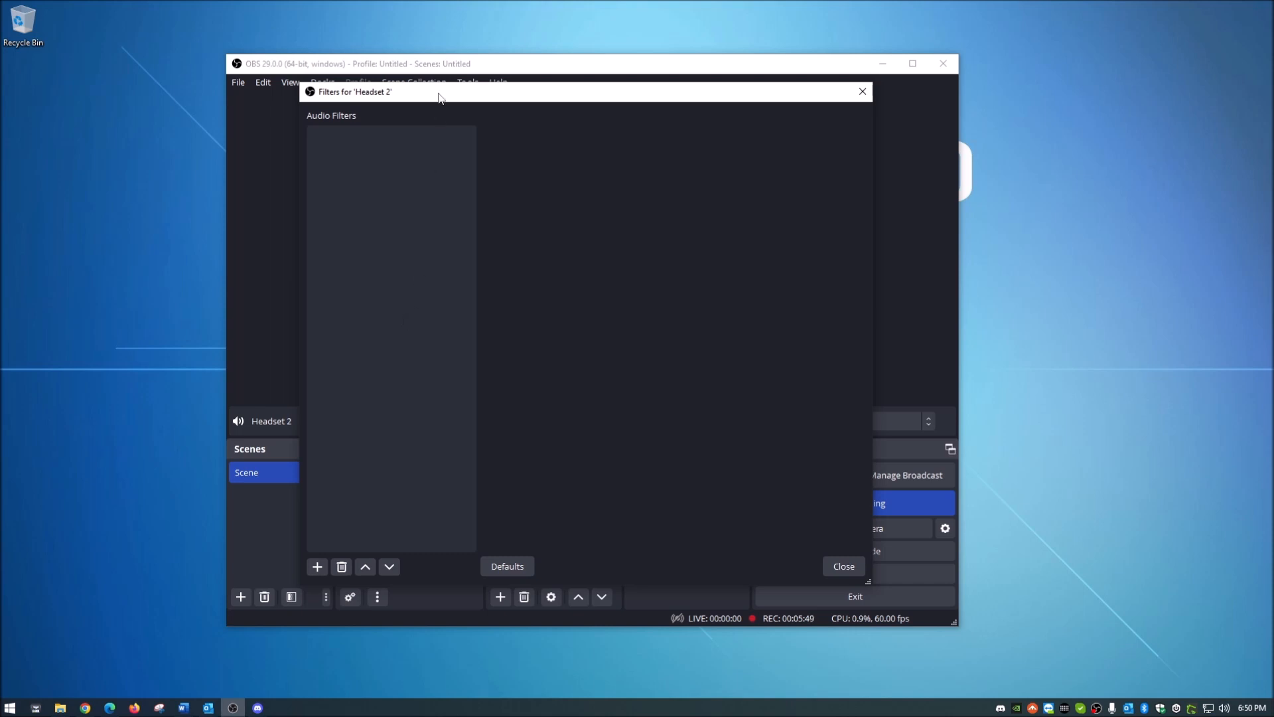
drag(439, 93, 519, 93)
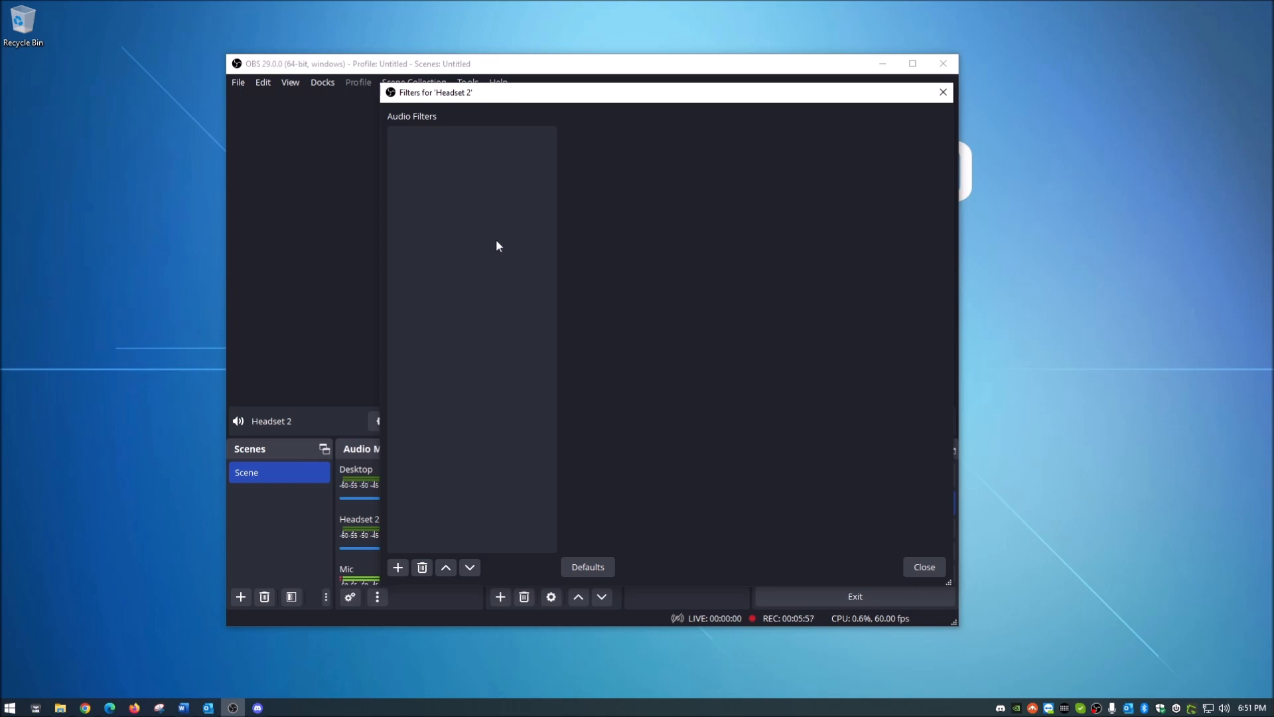
click(917, 564)
Step: Add a Compressor audio filter to the Mic 2 source, keeping the default filter name
ctrl+click(540, 512)
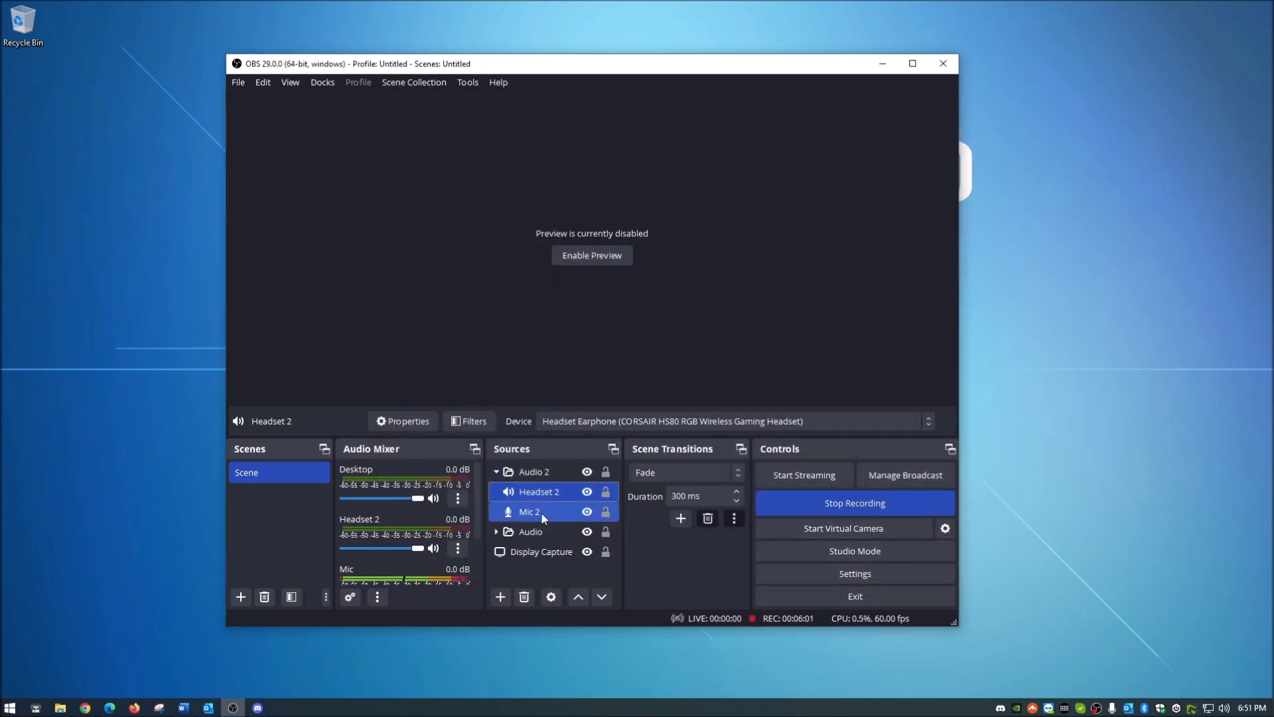
click(540, 512)
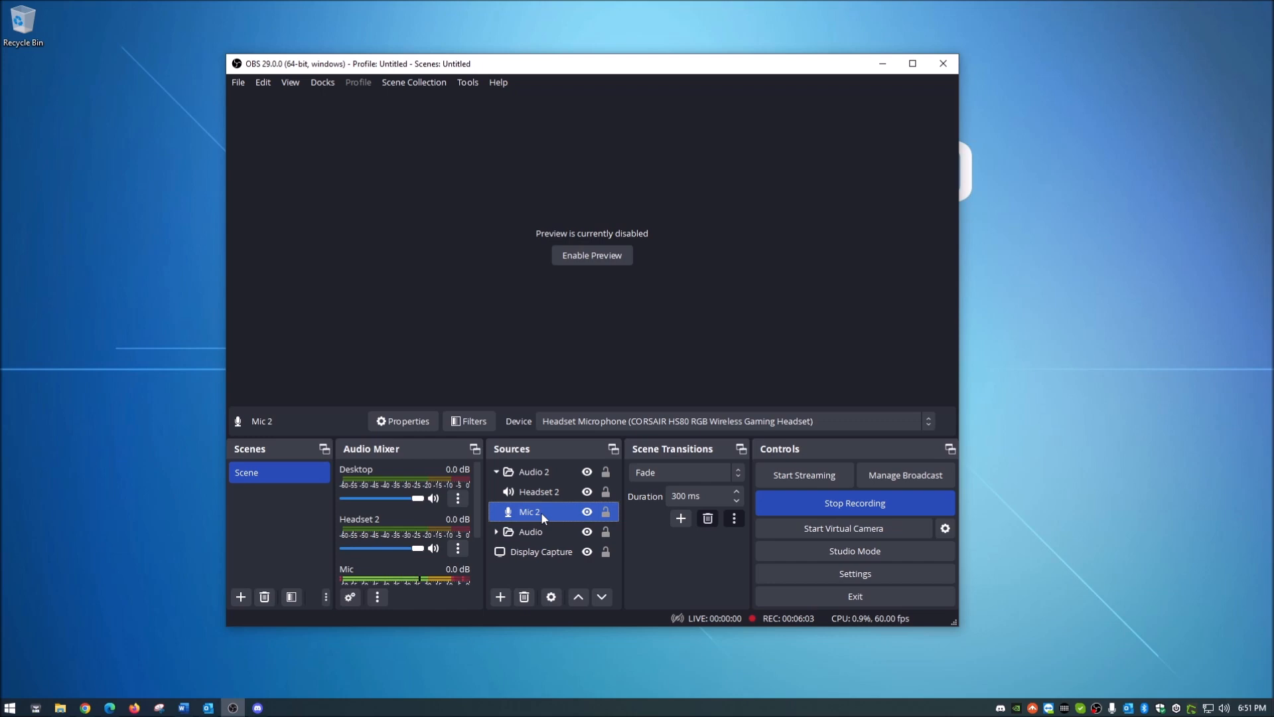
right_click(540, 512)
click(566, 483)
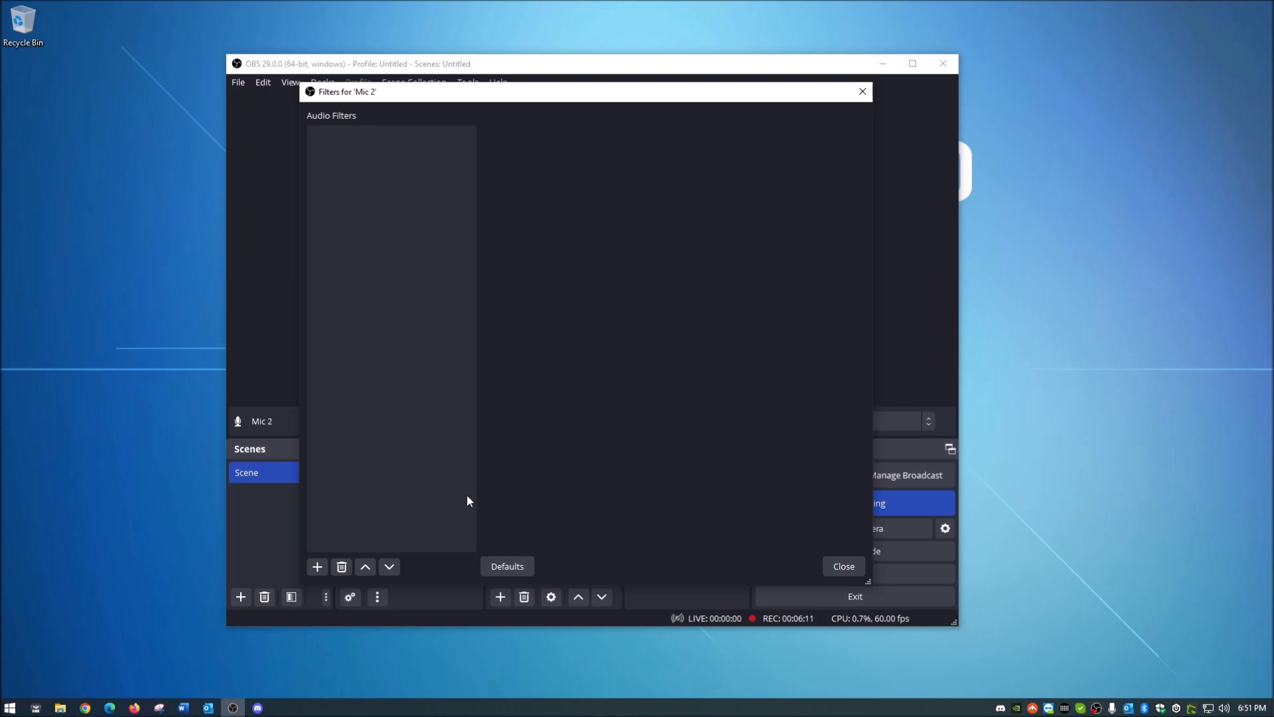
click(318, 567)
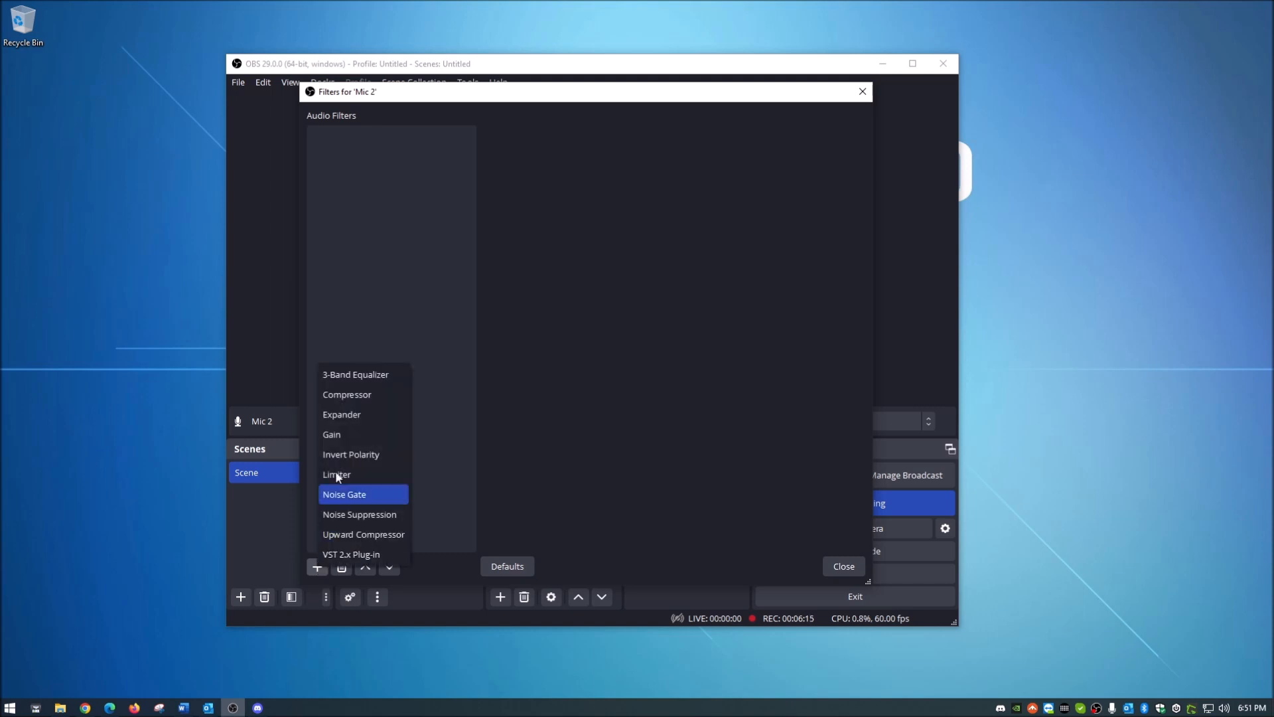
click(369, 396)
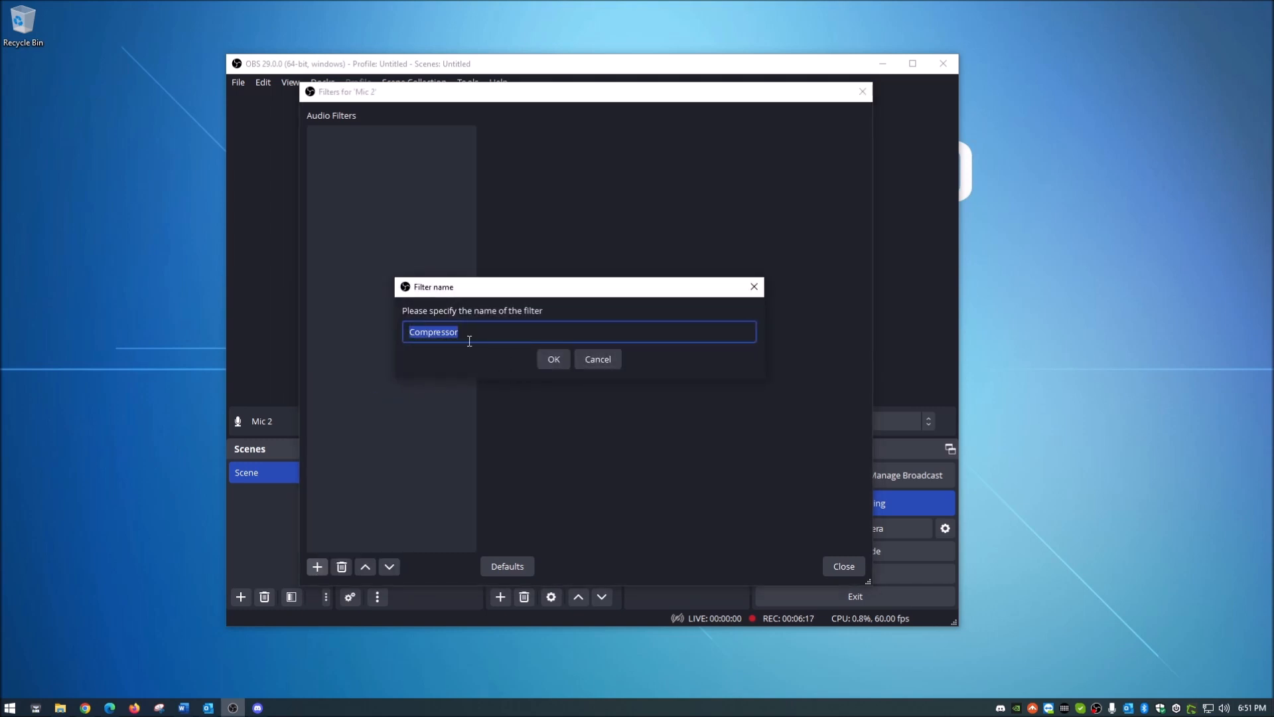
click(544, 362)
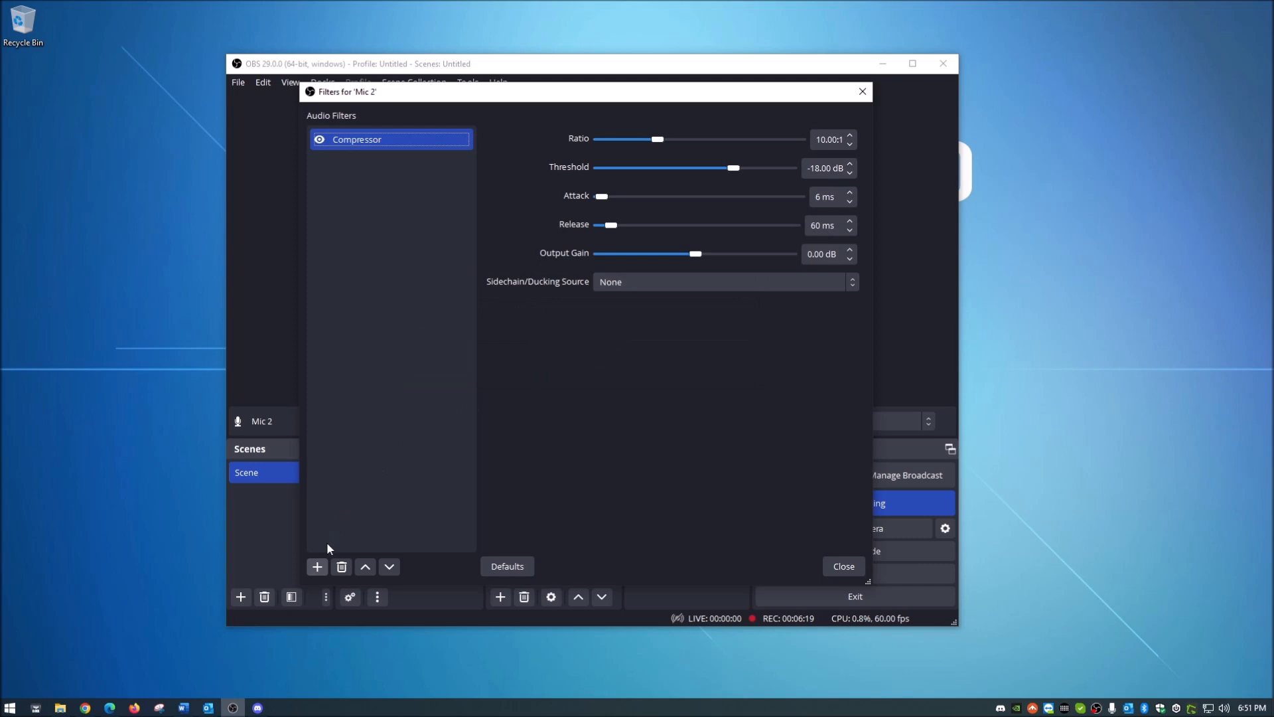
Step: Add Gain and Limiter filters to Mic 2 under their default names
click(319, 566)
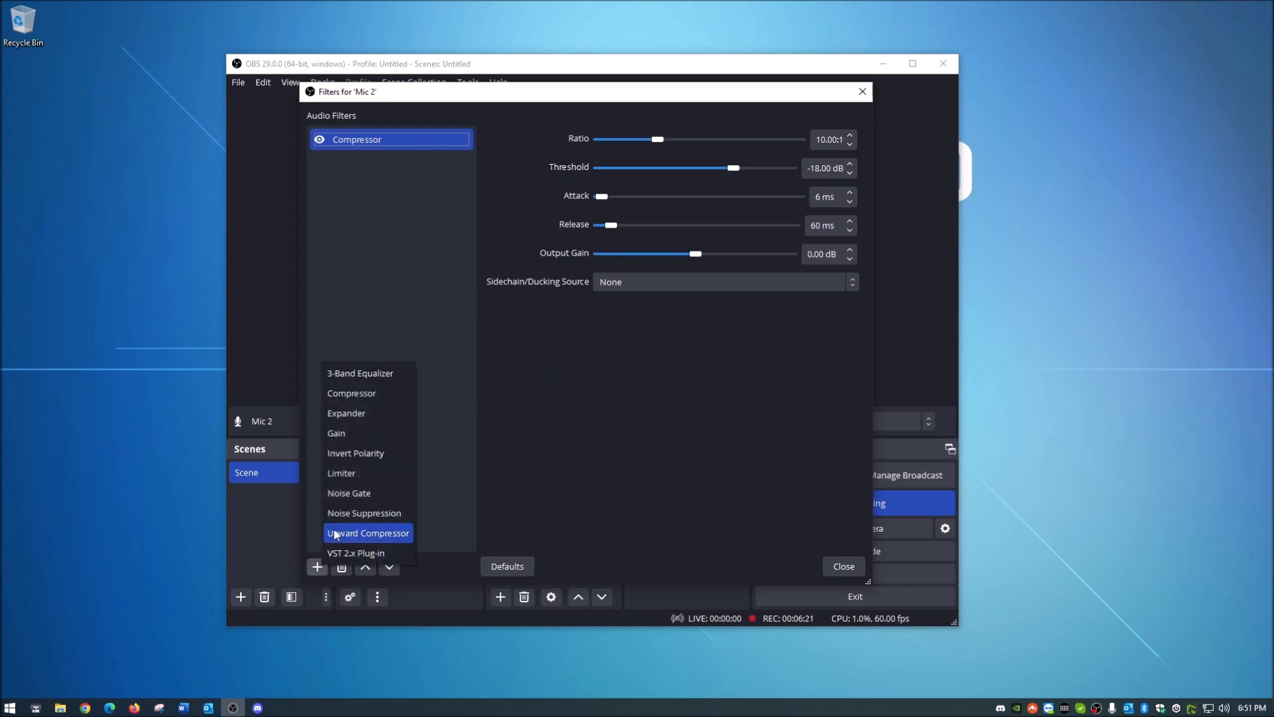
click(359, 434)
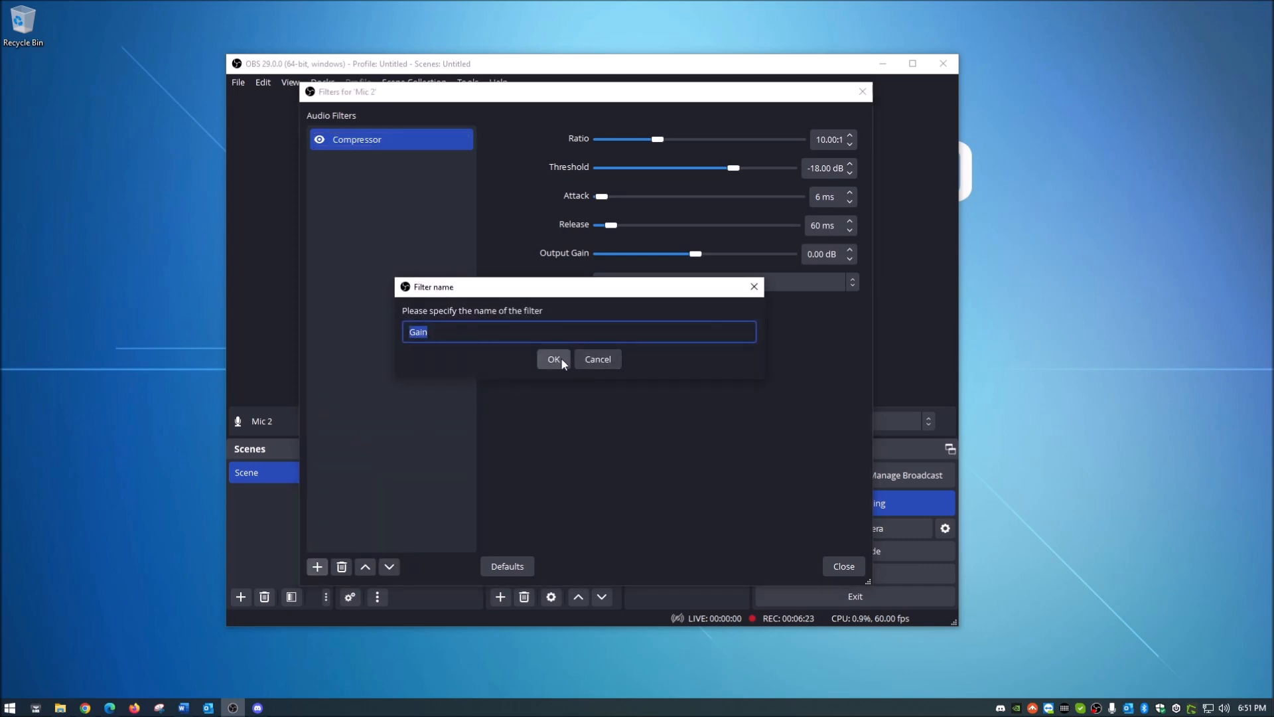
click(557, 359)
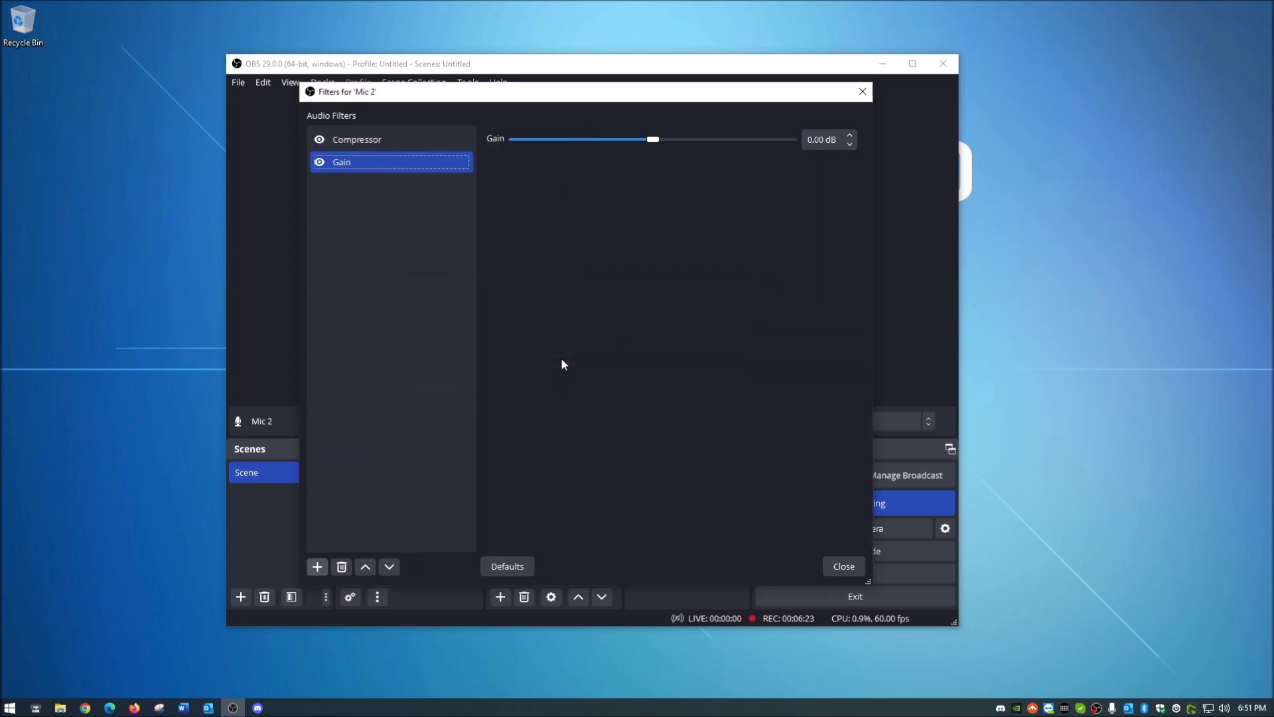
click(320, 568)
click(350, 478)
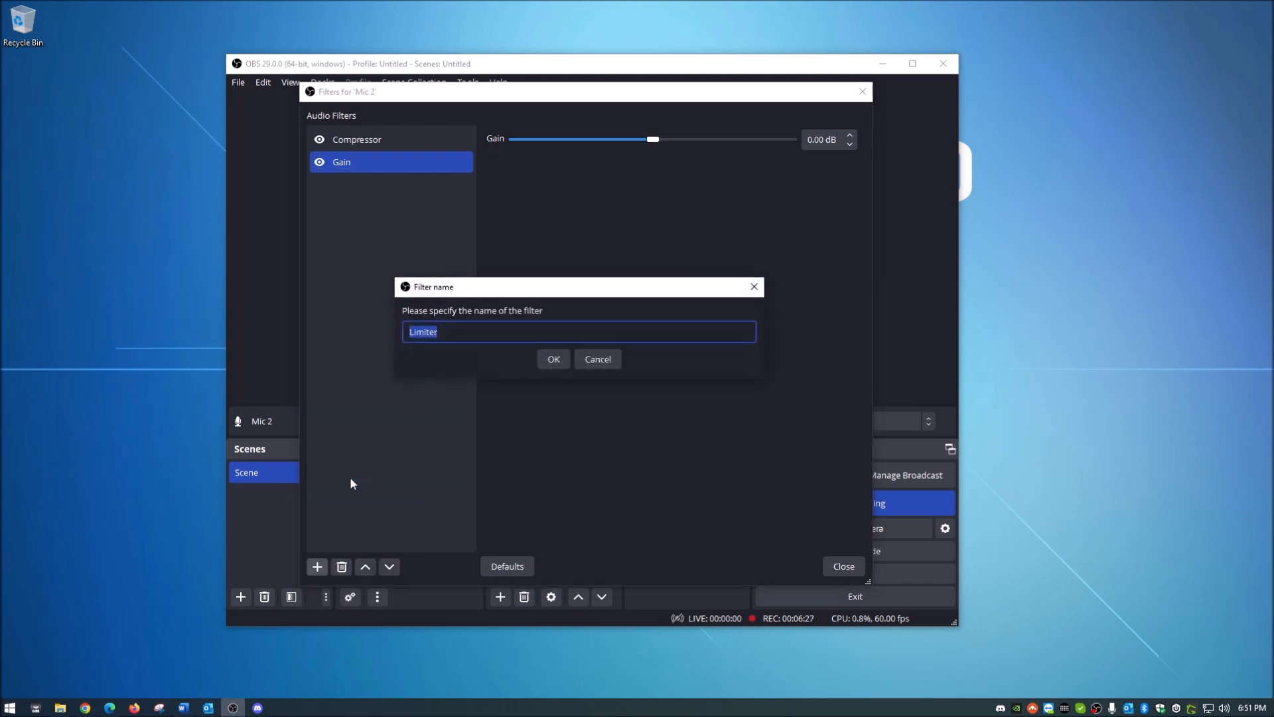
click(560, 359)
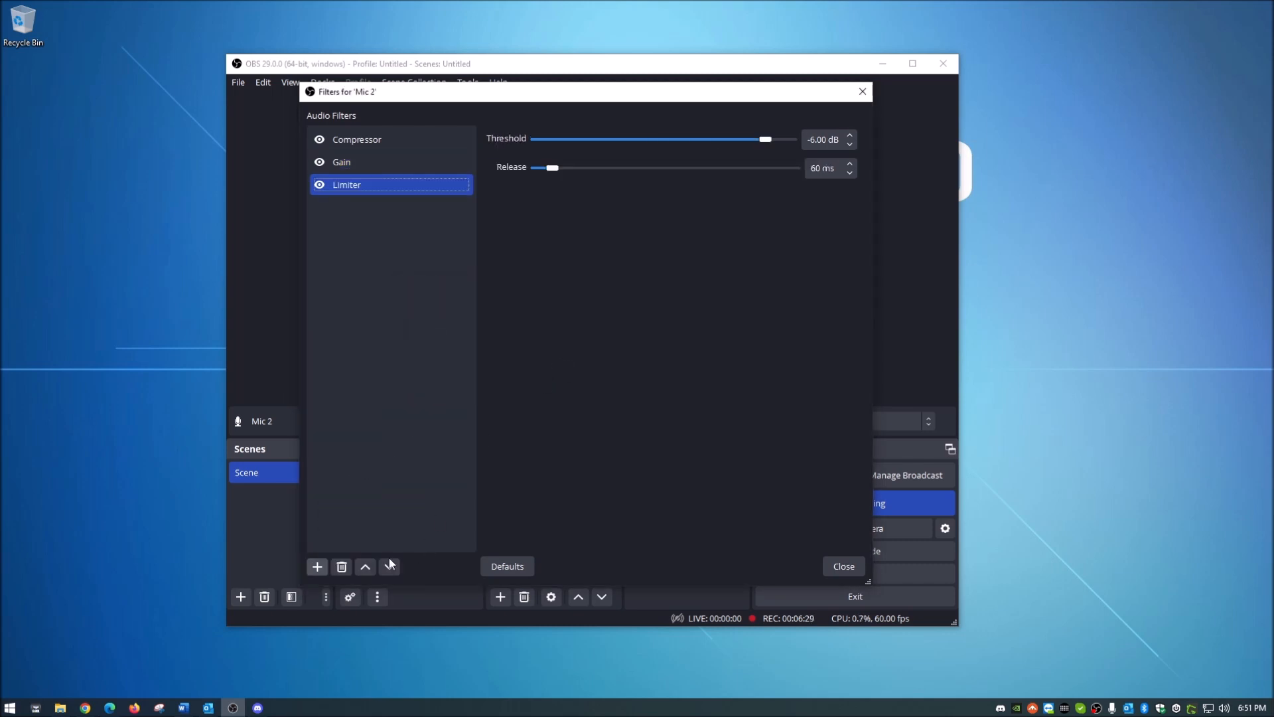
Step: Add a Noise Gate filter to Mic 2 under its default name
click(318, 567)
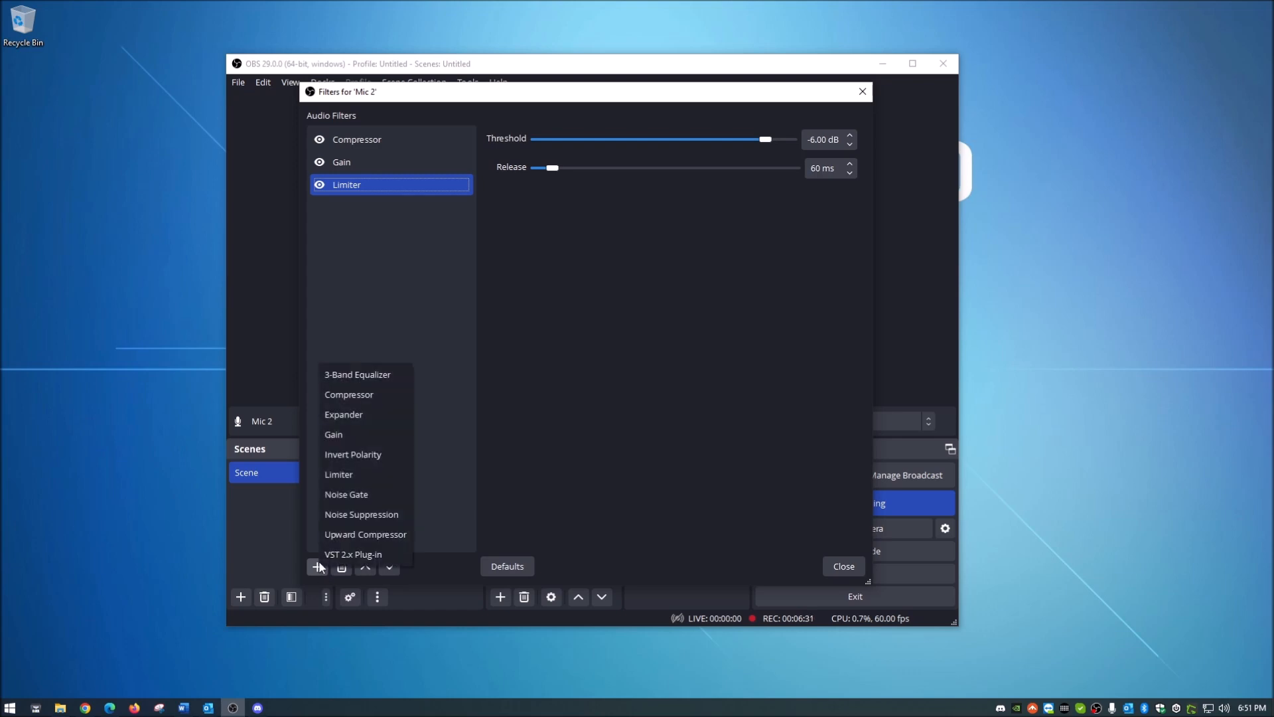
click(357, 496)
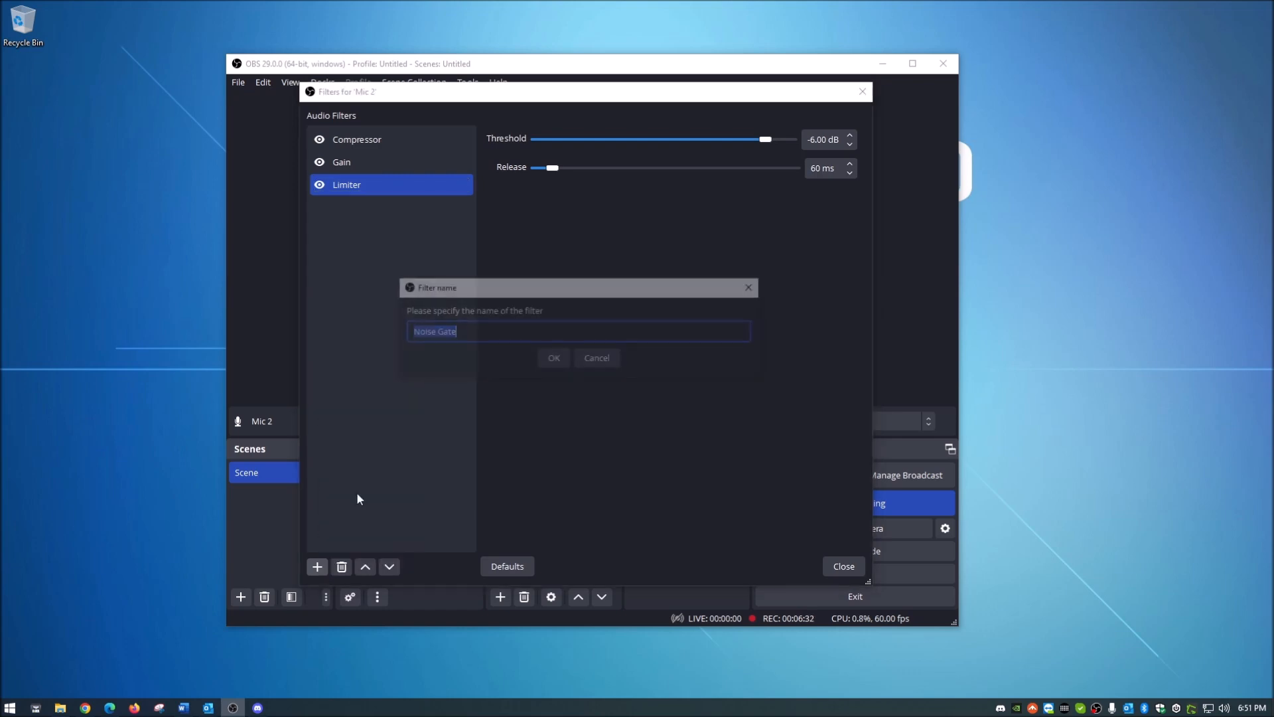
click(552, 358)
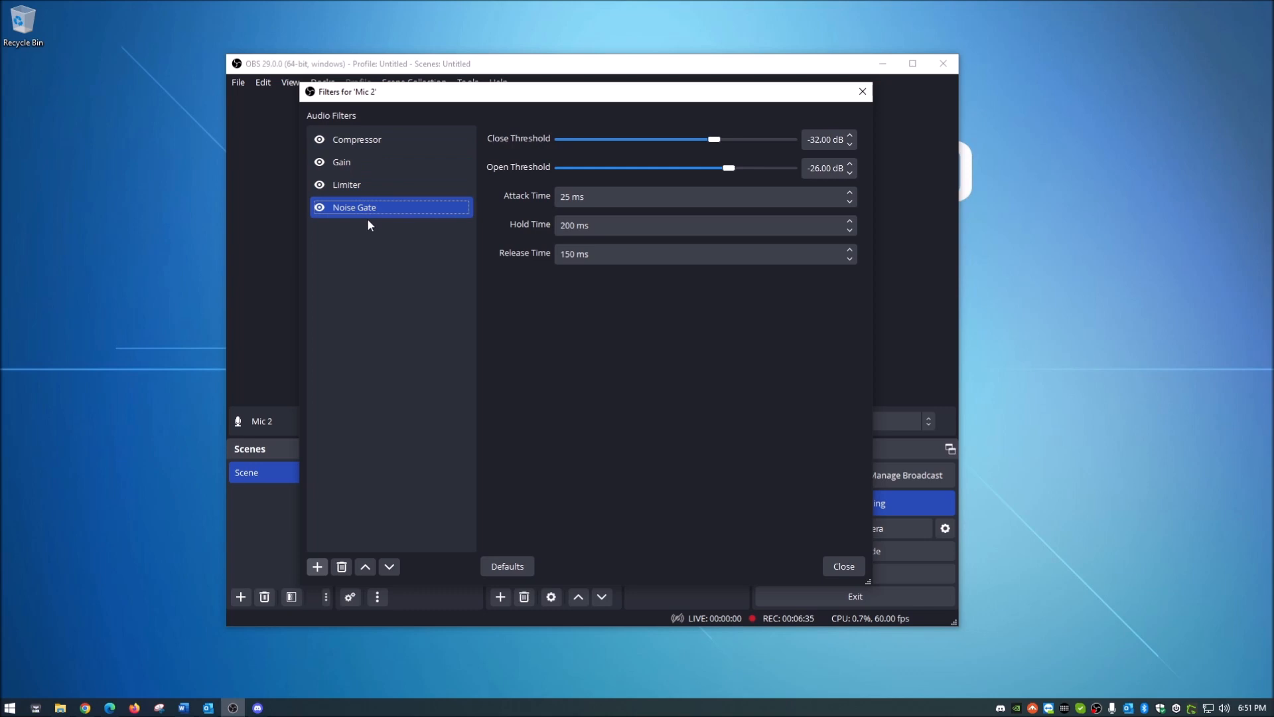
Step: Review Mic 2's Compressor and Gain settings, close the filters, and check the microphone levels in the audio mixer
click(357, 142)
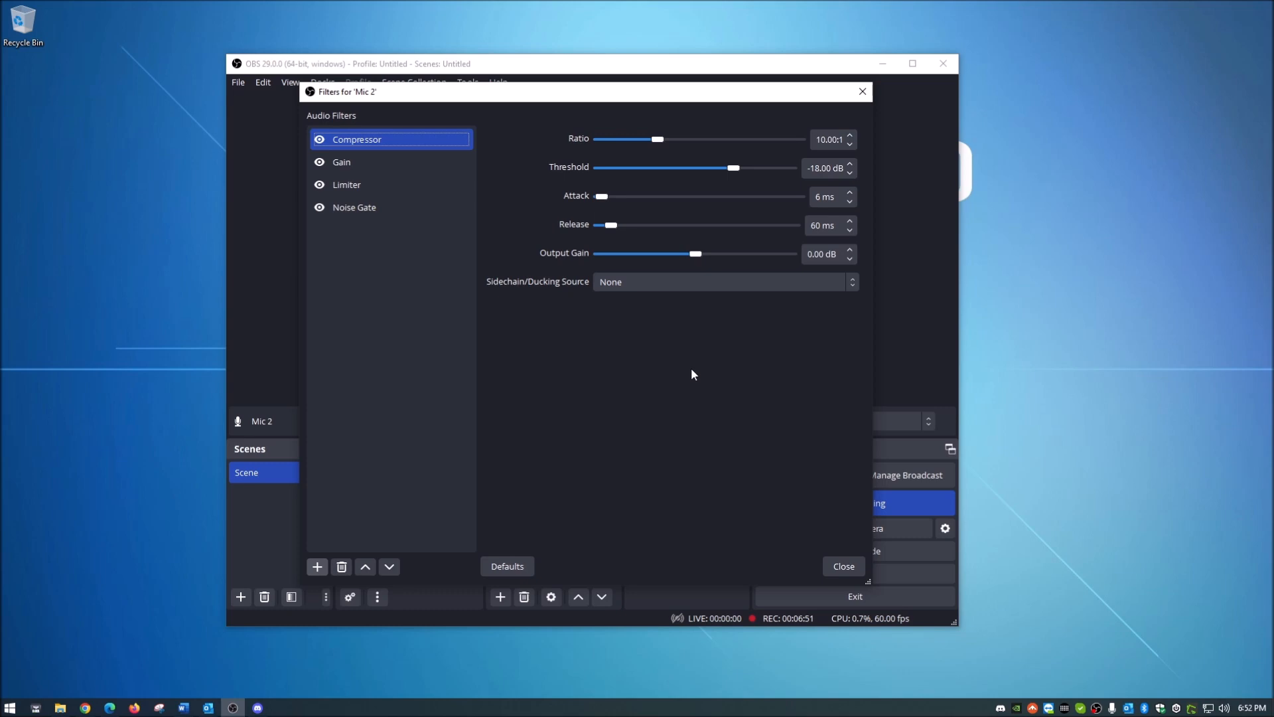
click(381, 168)
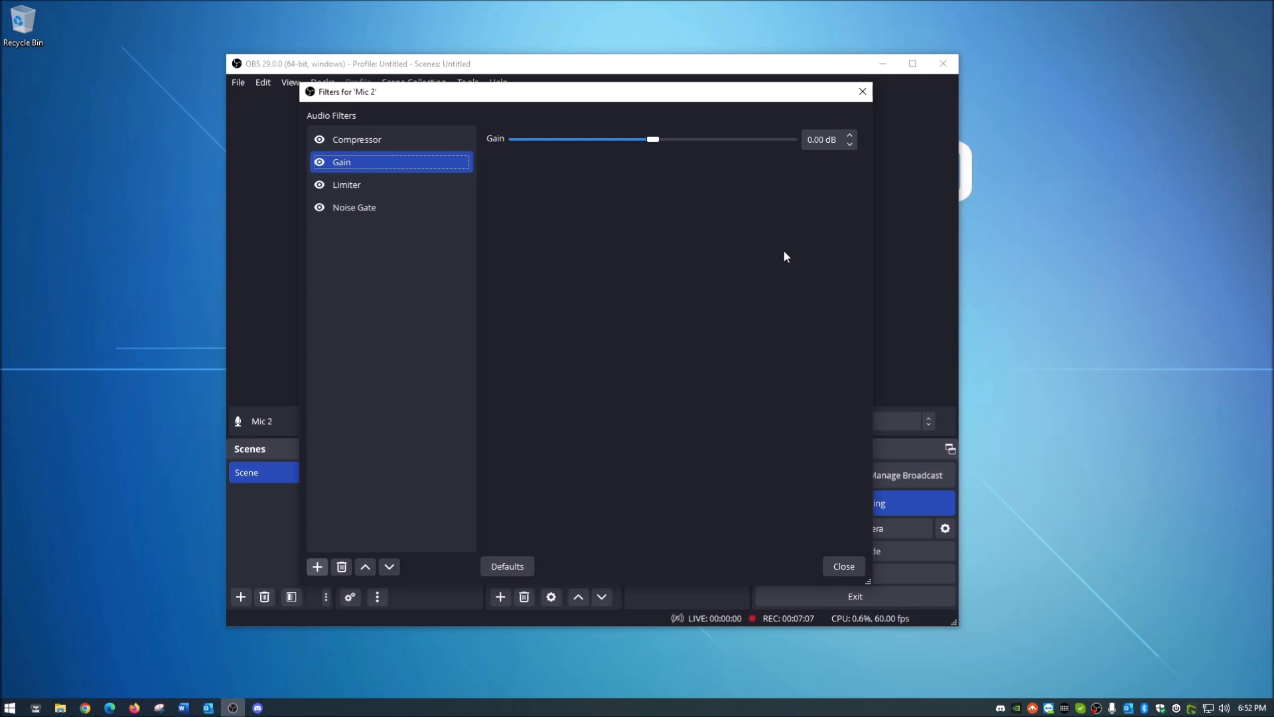
click(858, 93)
scroll(432, 542, down, 1)
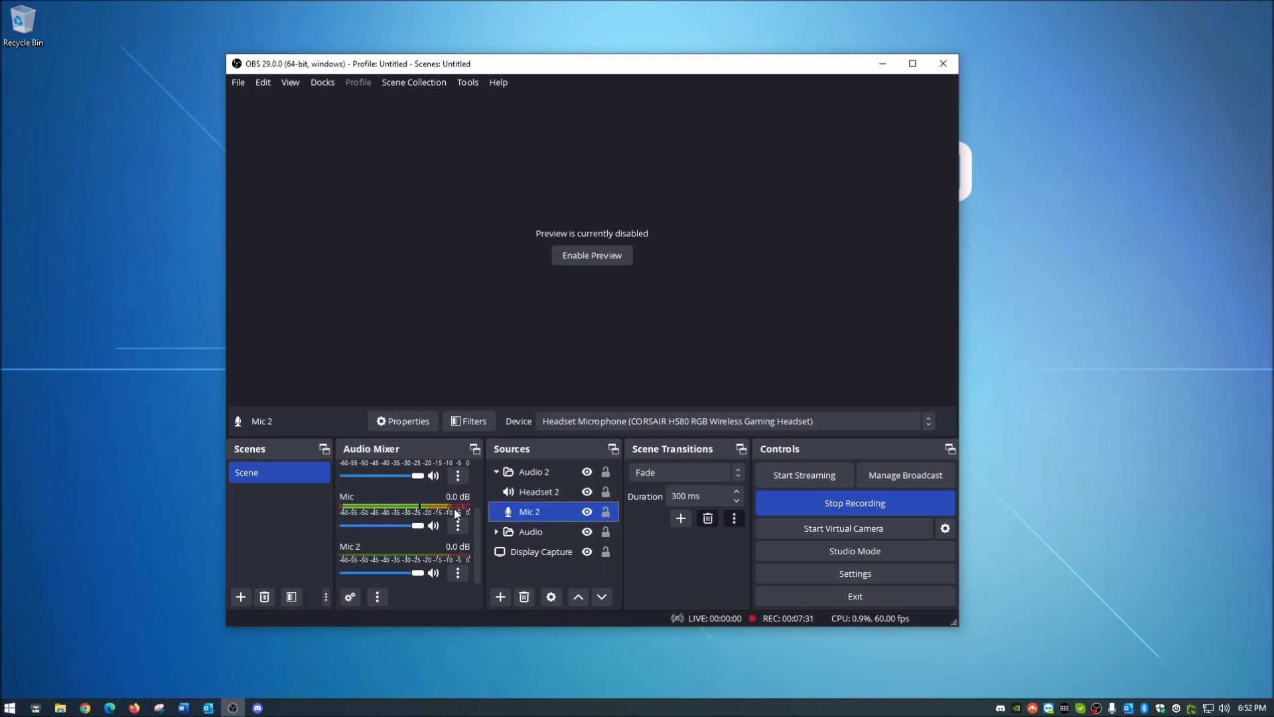
Step: Reopen the Mic 2 filters, examine the Compressor, Gain, Limiter and Noise Gate settings, and return to the Mic 2 source
right_click(543, 513)
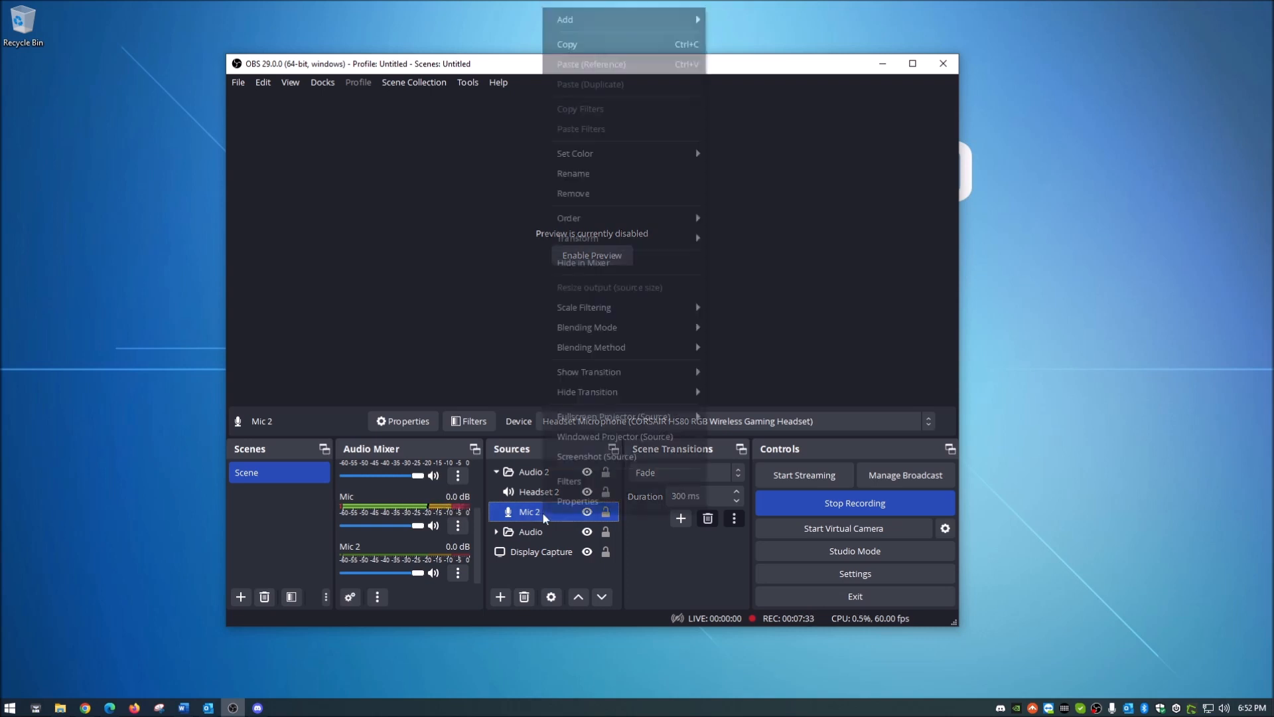
click(573, 481)
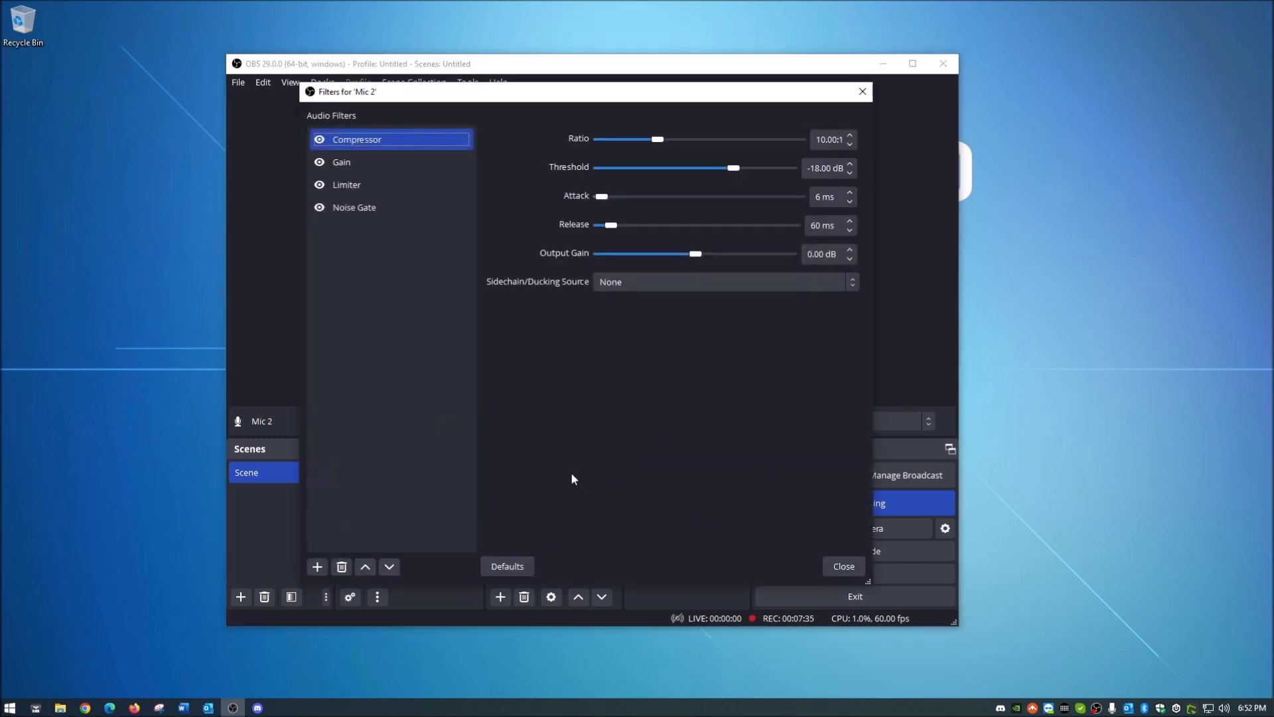
click(367, 168)
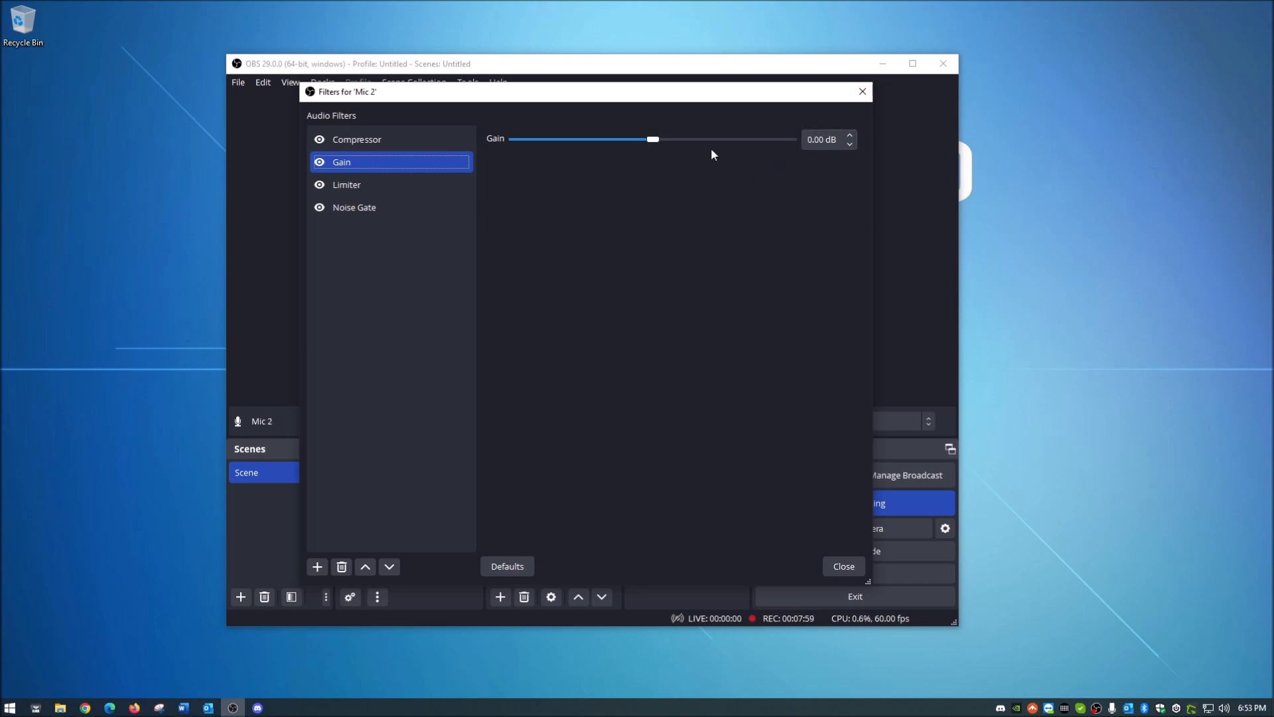
click(353, 186)
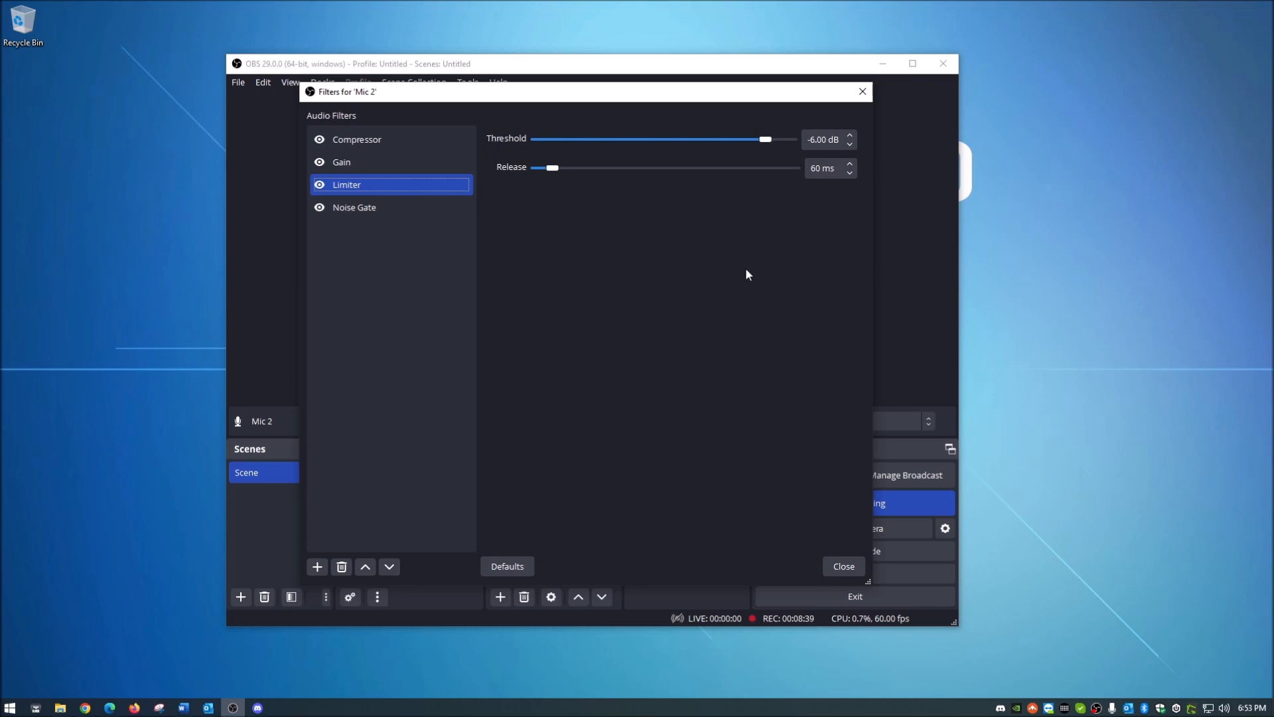
click(374, 209)
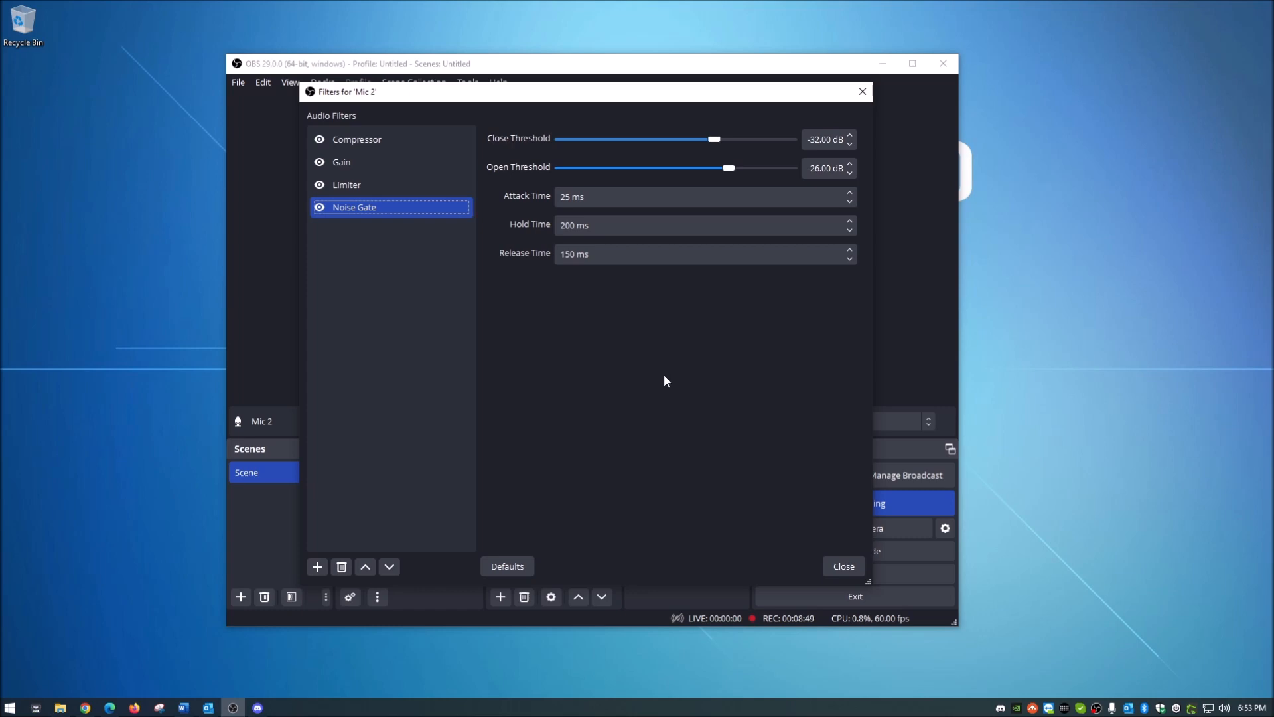
click(844, 566)
click(543, 511)
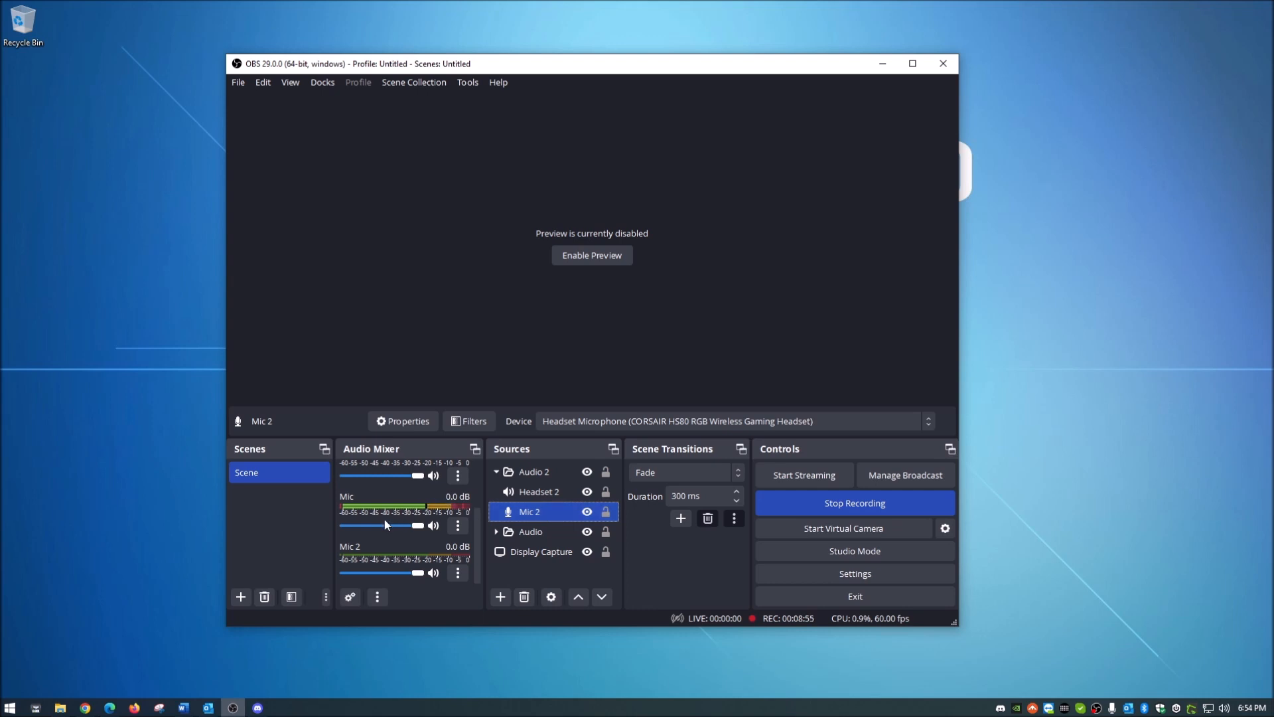